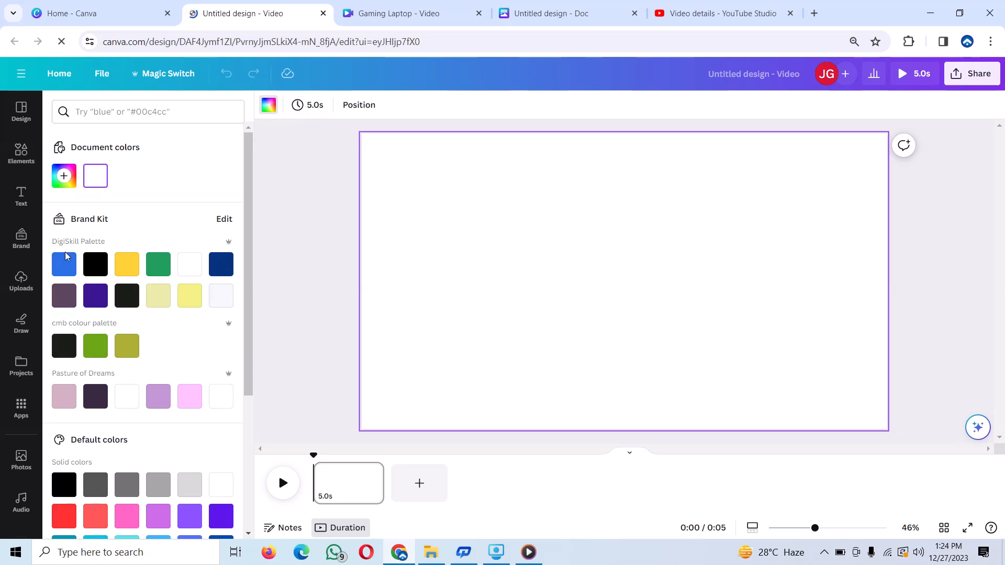
Step: Fill the page background with the DigiSkill Palette's bright blue and add the heading KEEP in League Spartan
left_click(68, 259)
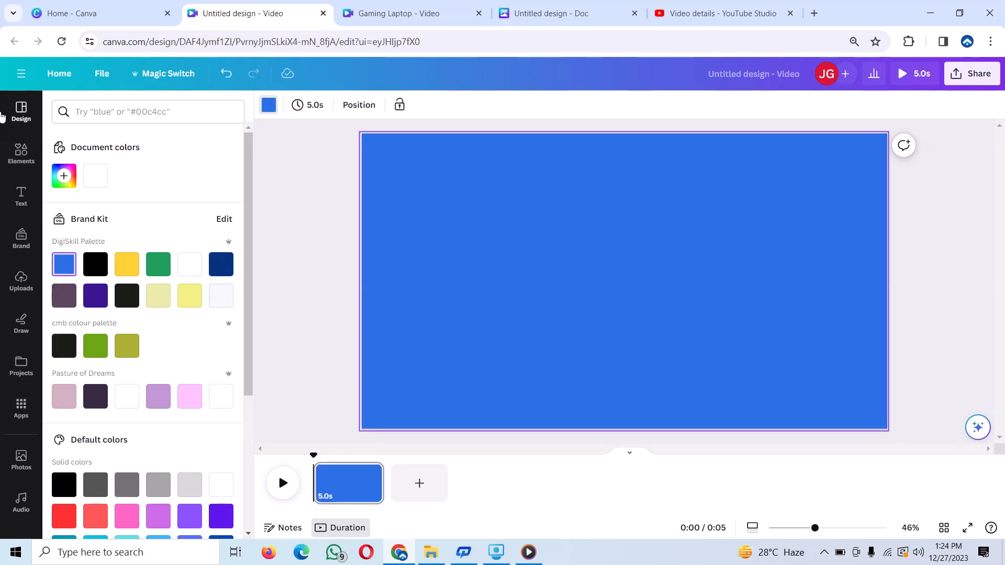
left_click(21, 201)
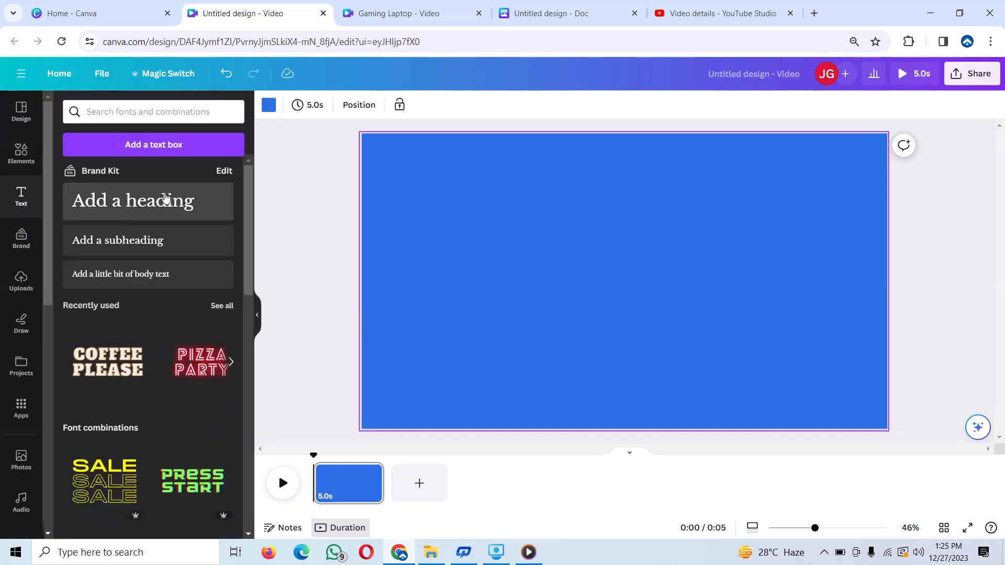
left_click(165, 197)
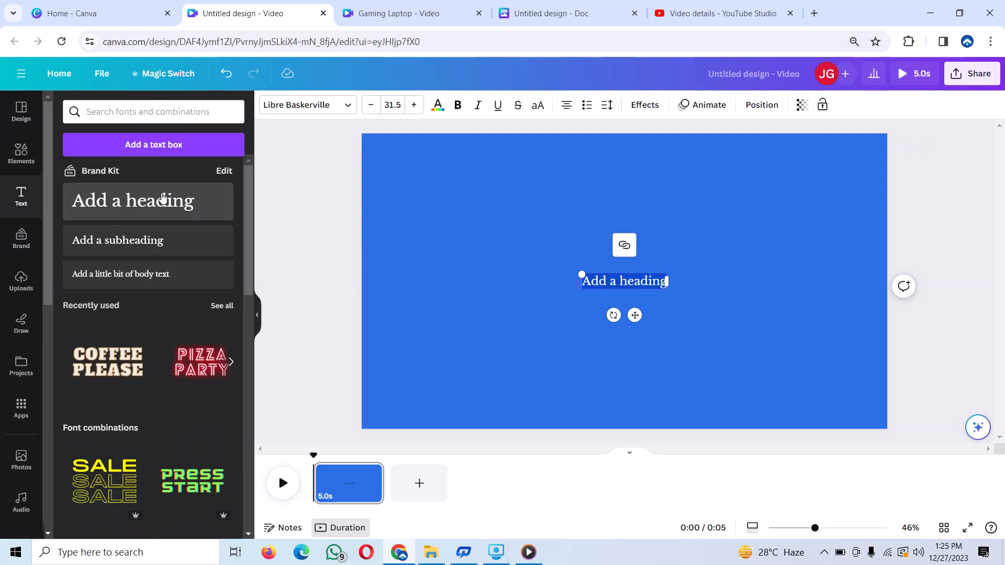
type("KEEP")
left_click(347, 105)
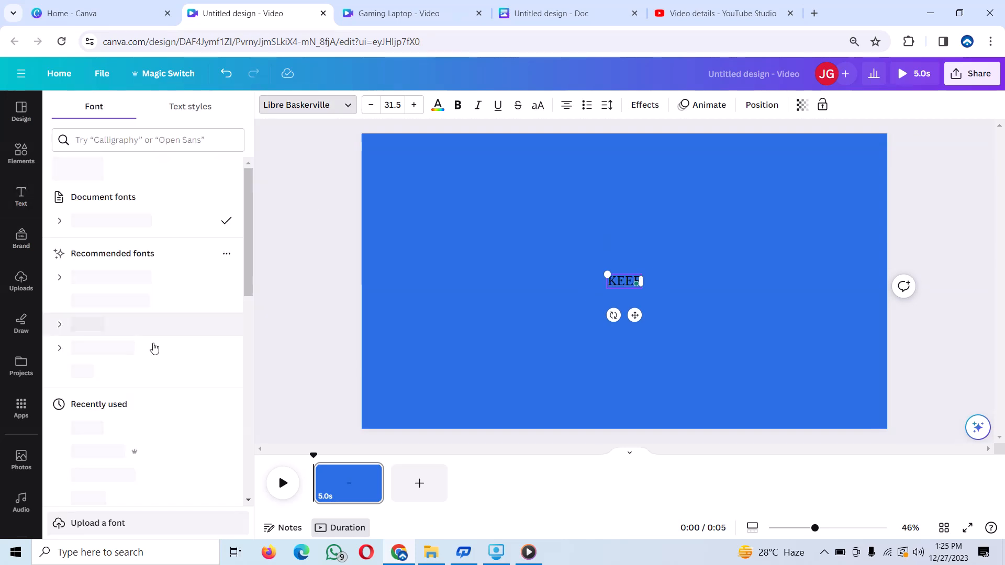
left_click(130, 300)
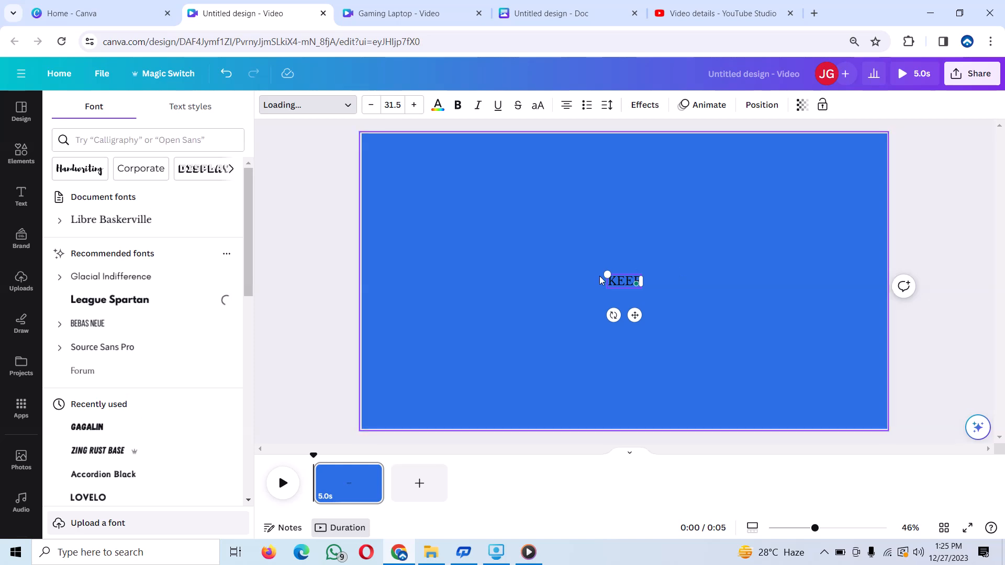
Step: Enlarge the KEEP heading to about size 176 in a wider text box and colour it white
left_click_drag(606, 270, 452, 234)
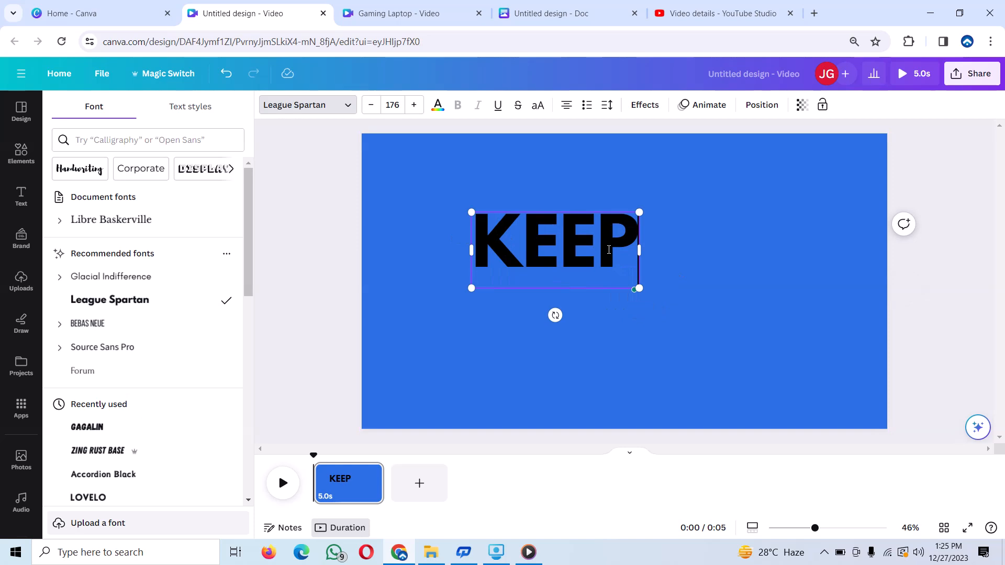
left_click_drag(666, 247, 802, 247)
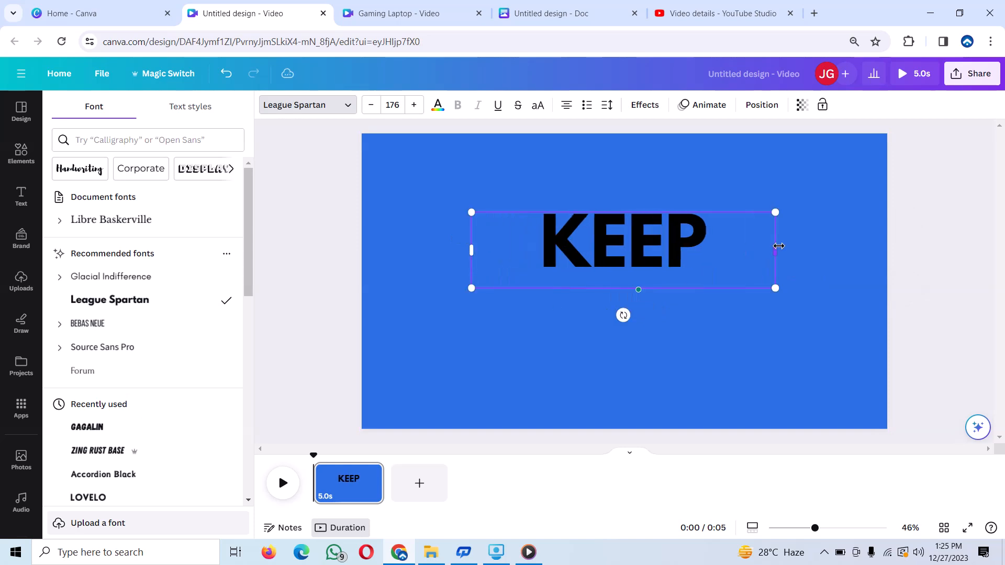
left_click_drag(707, 244, 536, 235)
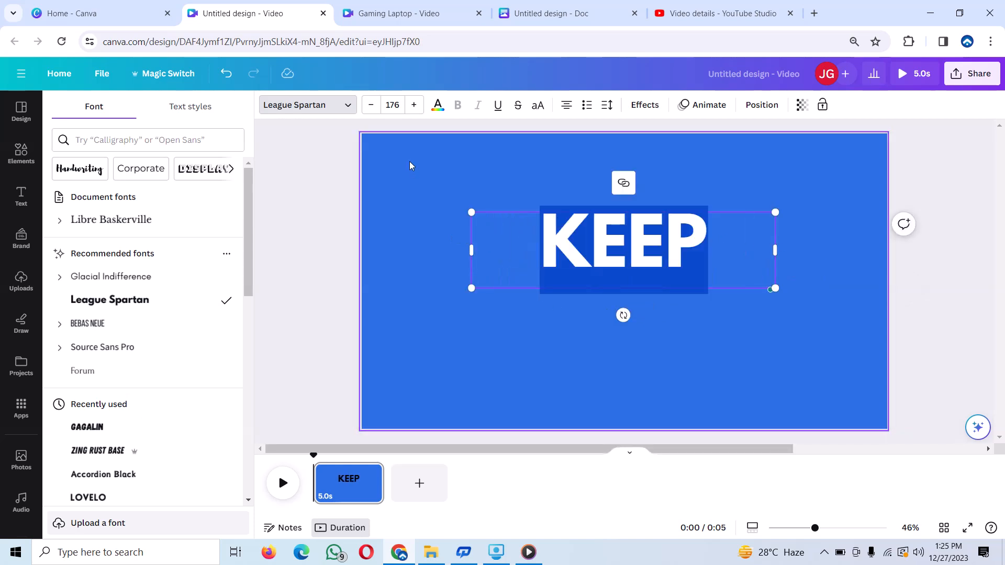
left_click(437, 106)
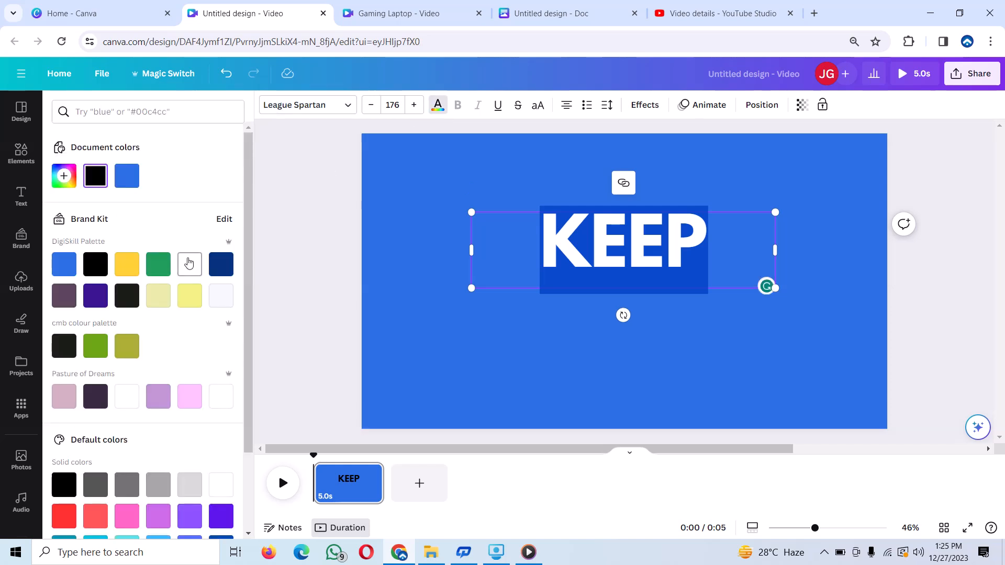
left_click(189, 263)
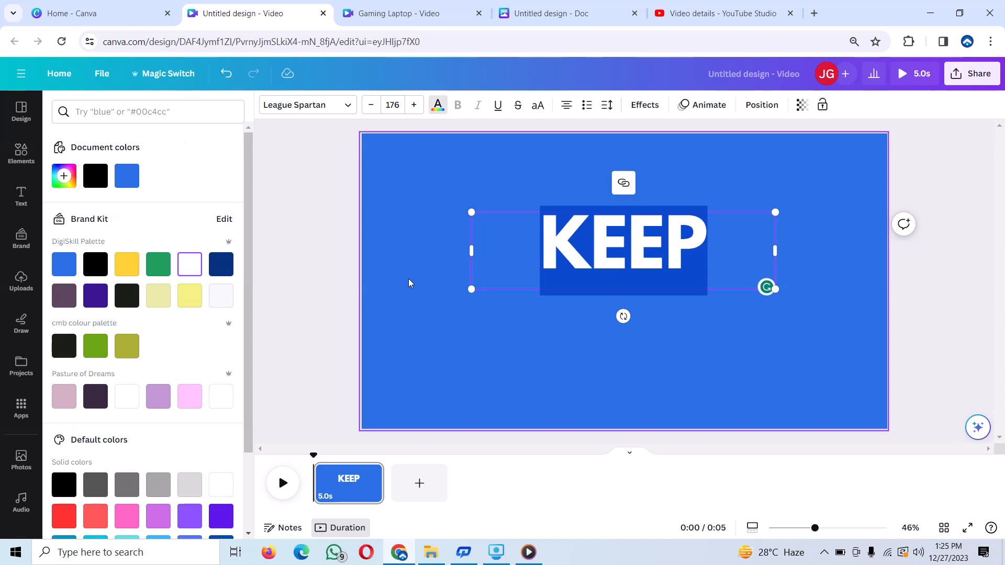
Step: Enlarge the white KEEP heading to about size 376 and place it near the centre of the page
left_click(653, 232)
left_click_drag(654, 231, 621, 305)
left_click_drag(465, 282, 244, 233)
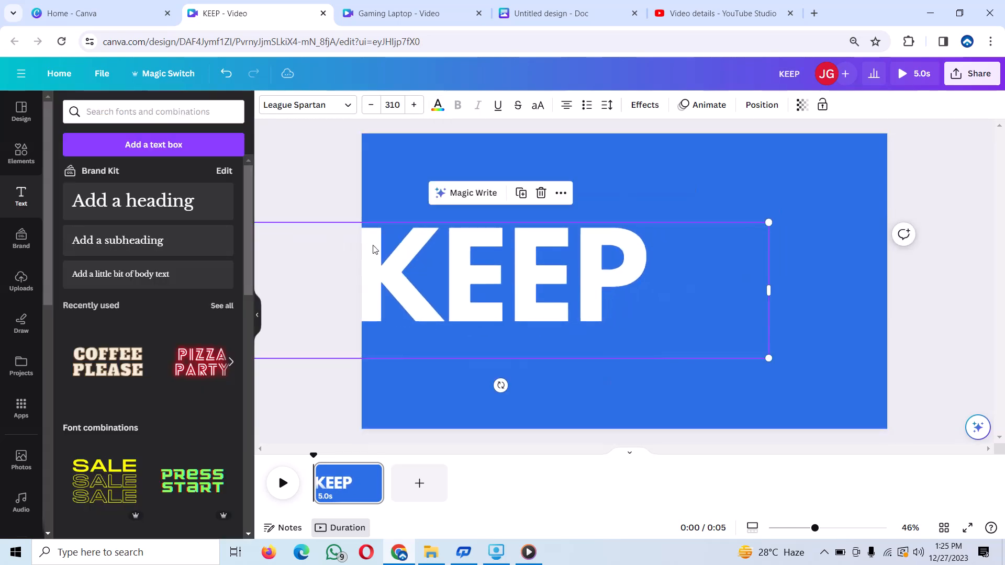
left_click_drag(392, 260, 510, 246)
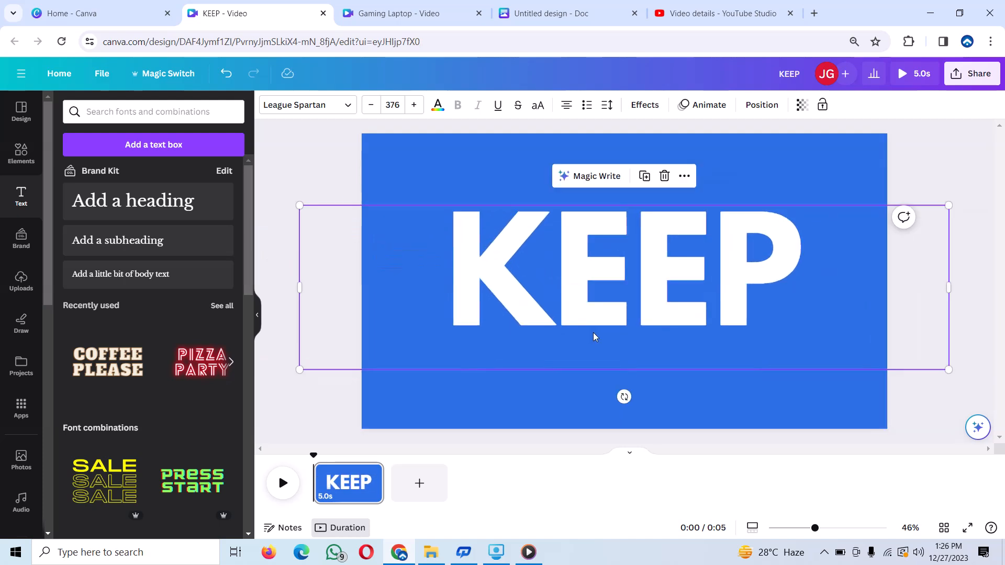
left_click_drag(594, 337, 597, 322)
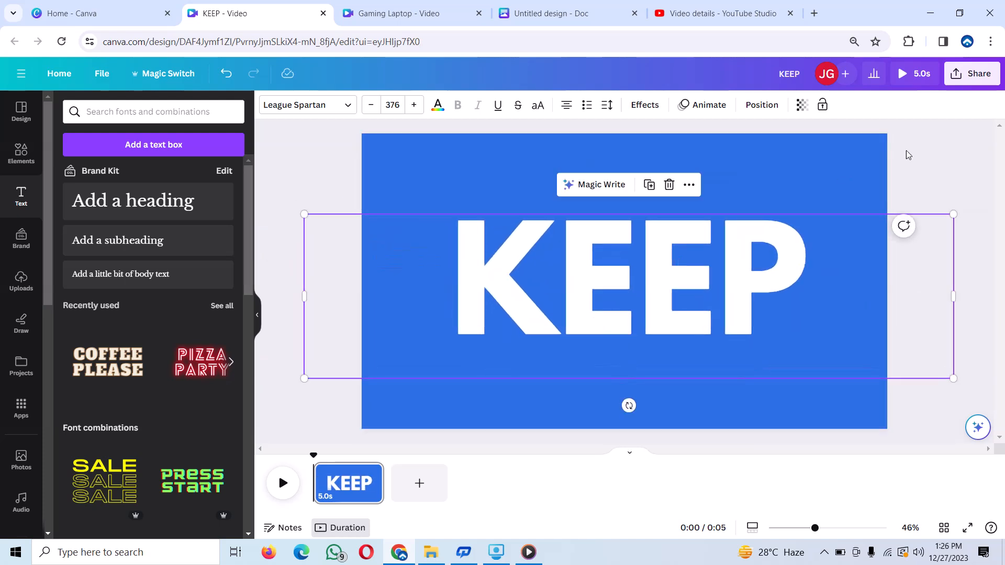
Step: Download the design as a PNG image
left_click(987, 71)
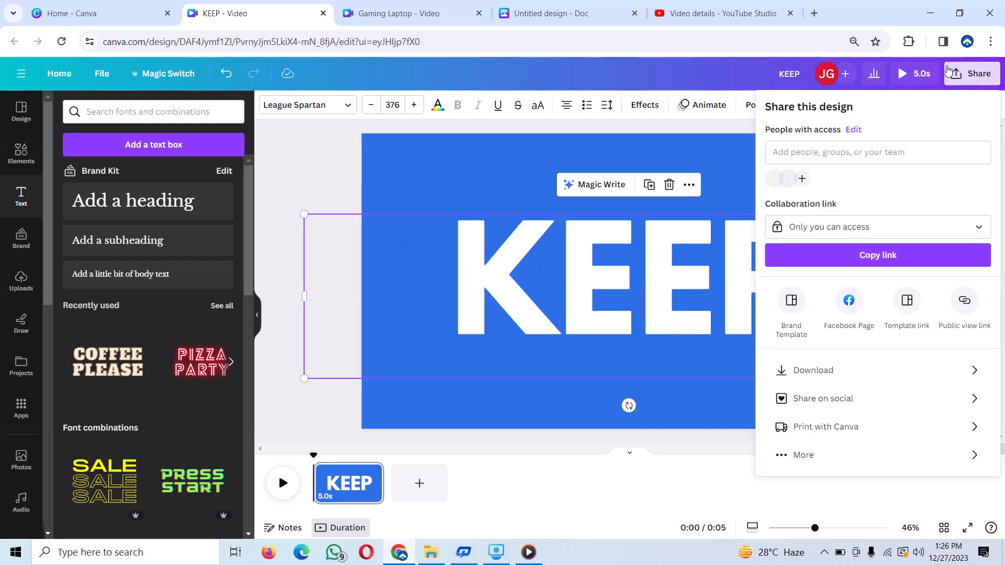
left_click(796, 373)
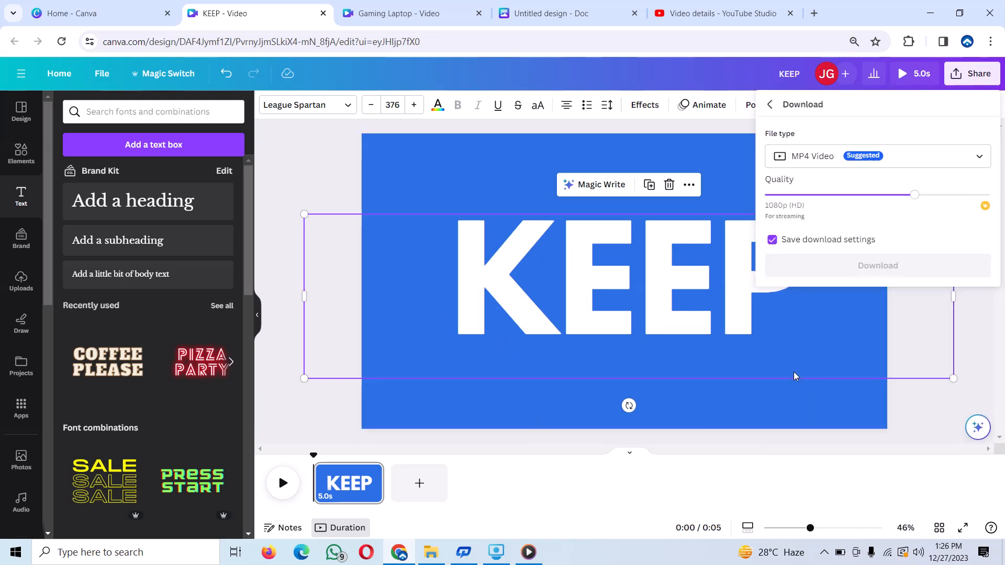
left_click(973, 156)
scroll(853, 205, "up", 2)
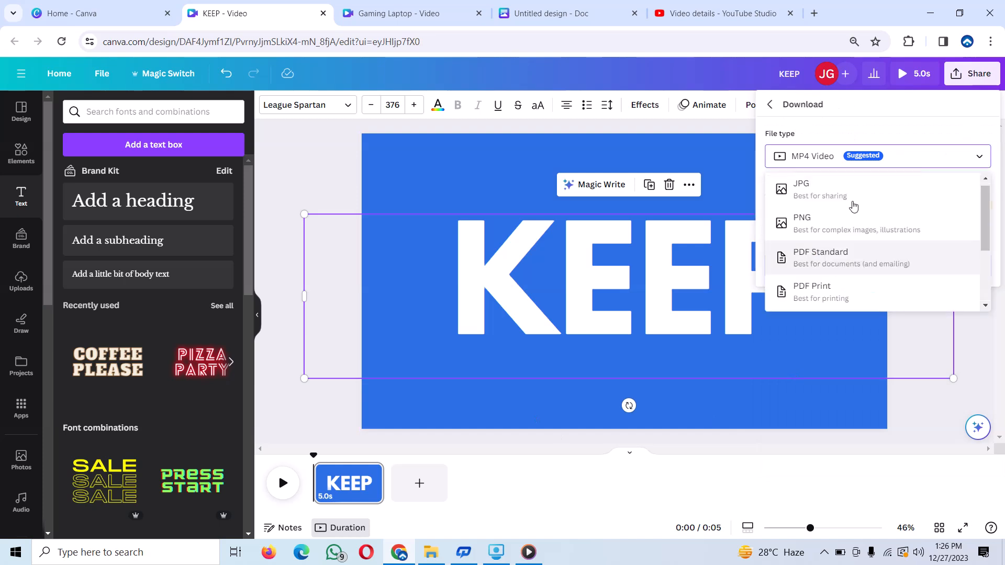
left_click(809, 238)
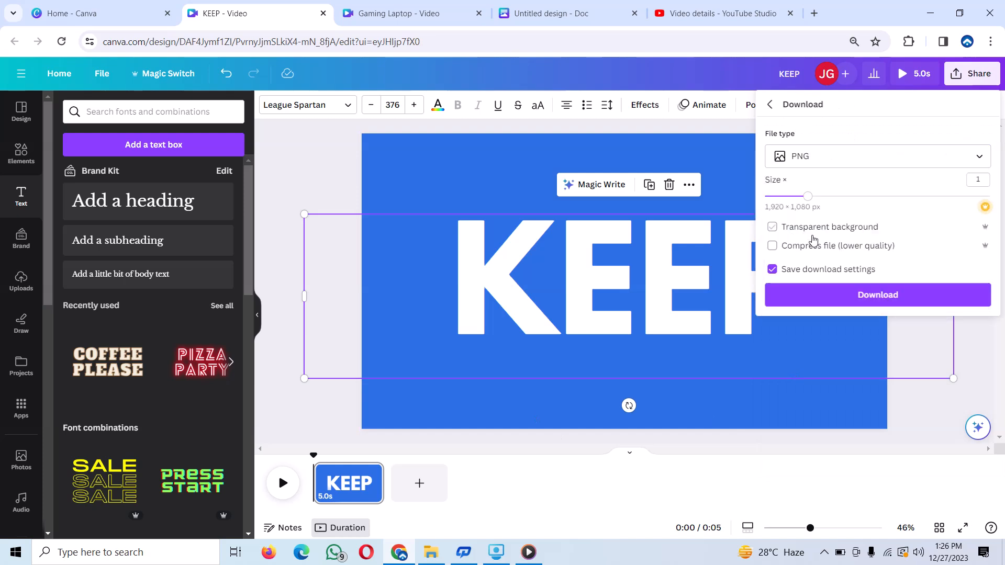
left_click(885, 294)
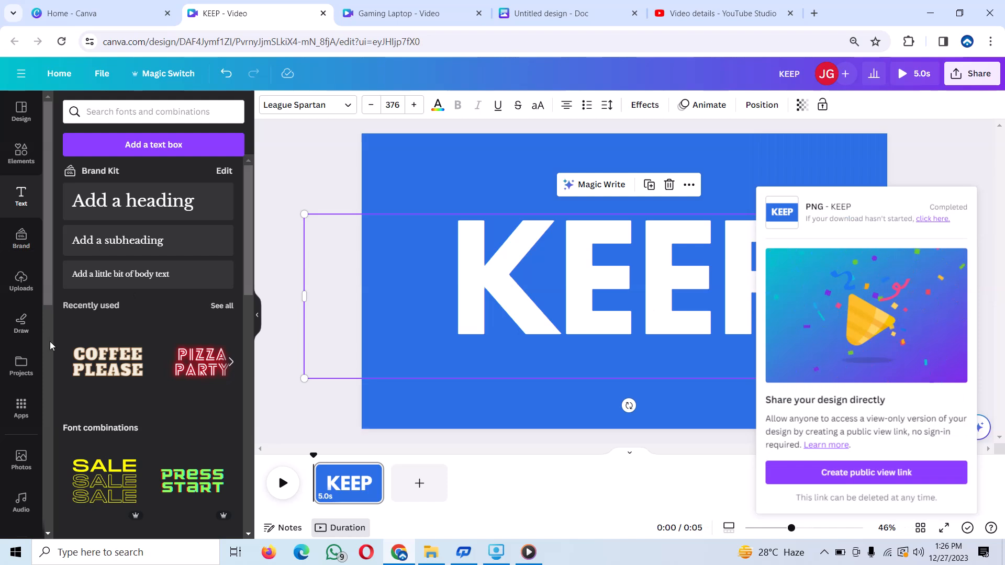
Step: Delete the KEEP heading from the page and insert the downloaded KEEP.png in its place
left_click(34, 277)
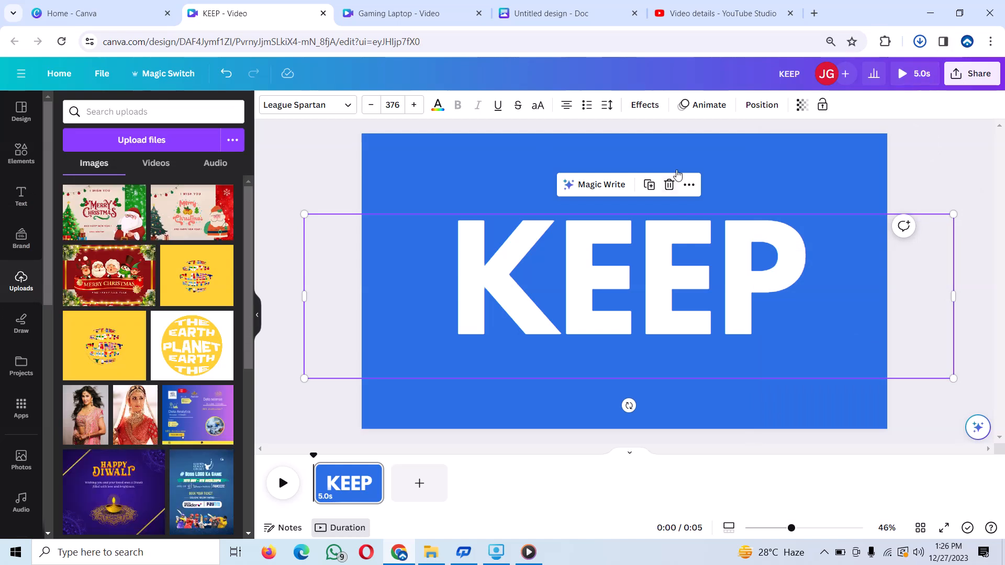
left_click(669, 185)
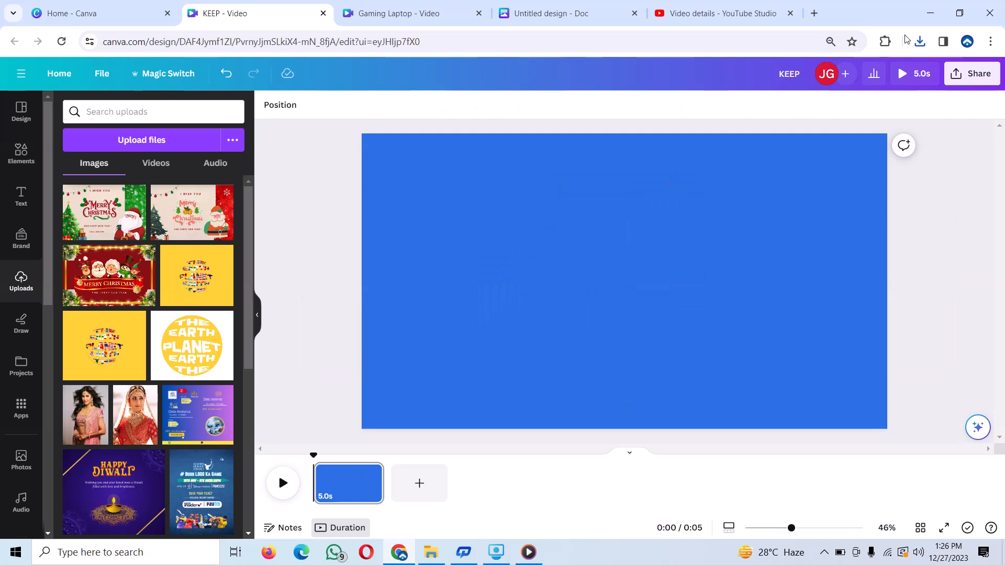
left_click(923, 40)
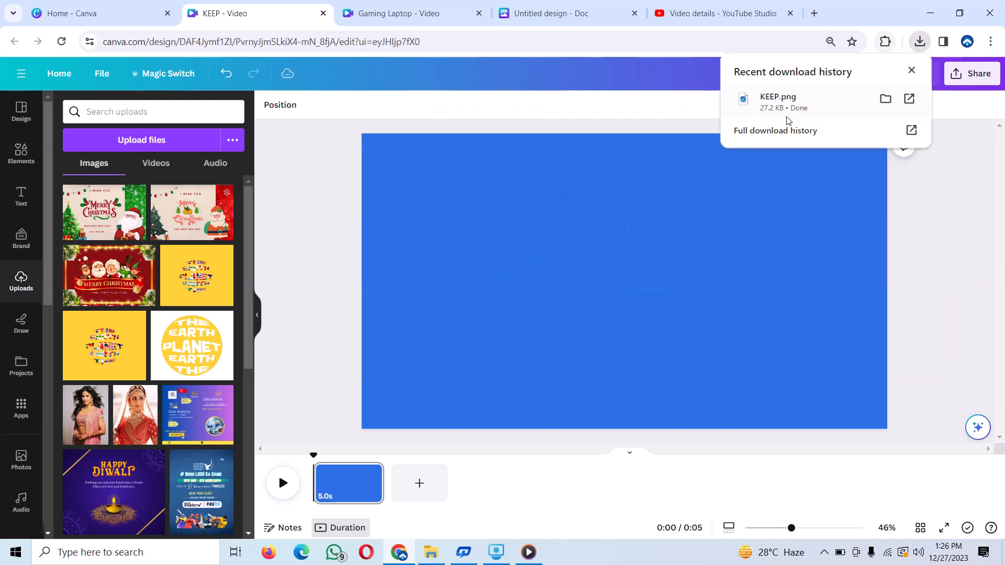
left_click_drag(824, 112, 585, 231)
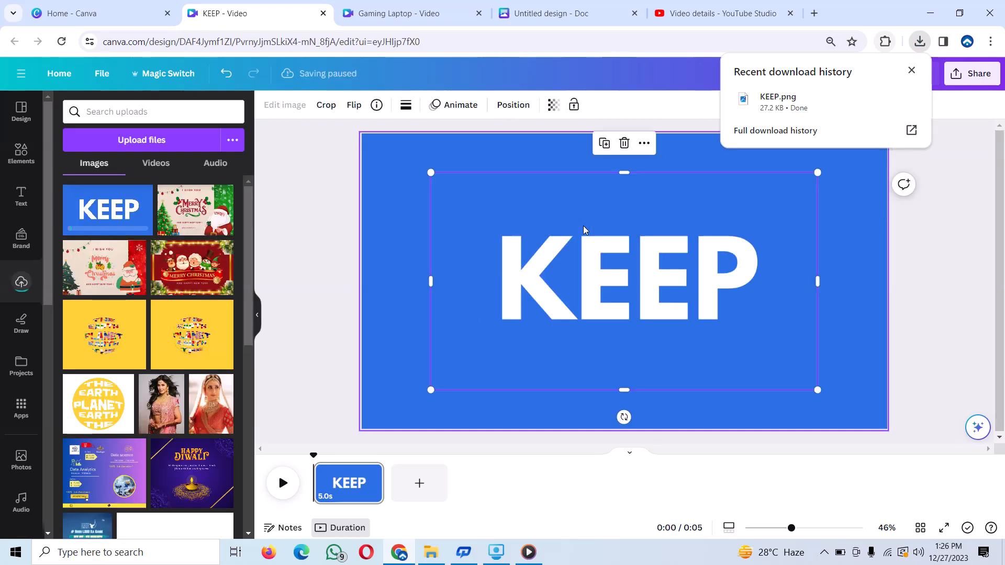
left_click(583, 226)
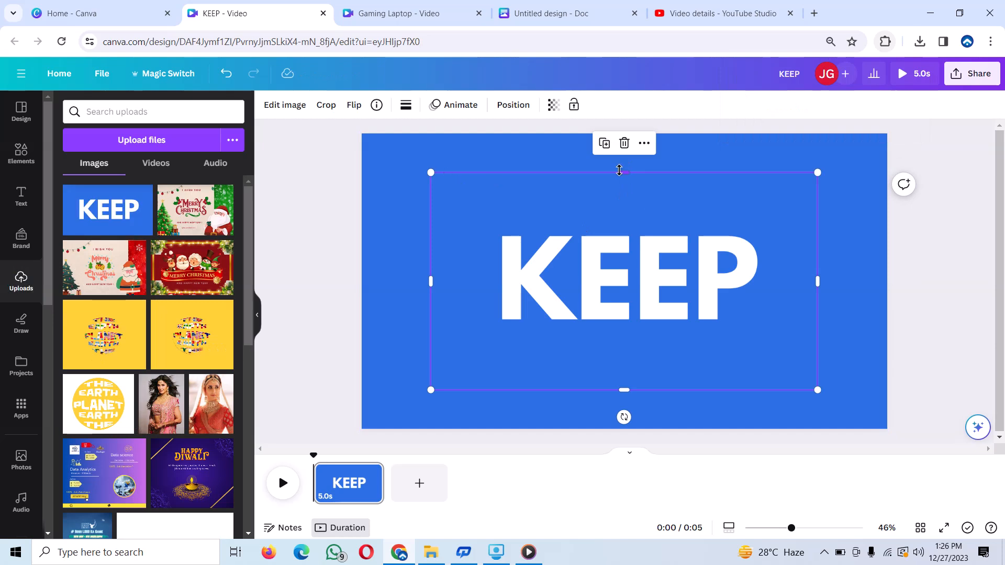
Step: Crop the empty blue margins around the KEEP image, then enlarge it and centre it on the page
left_click_drag(624, 169, 623, 214)
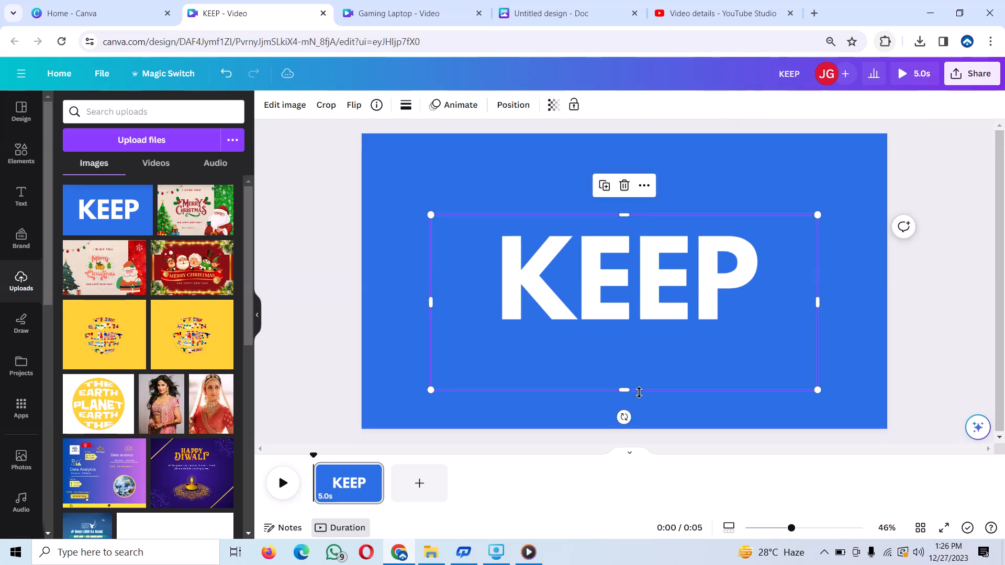
left_click_drag(634, 366, 634, 315)
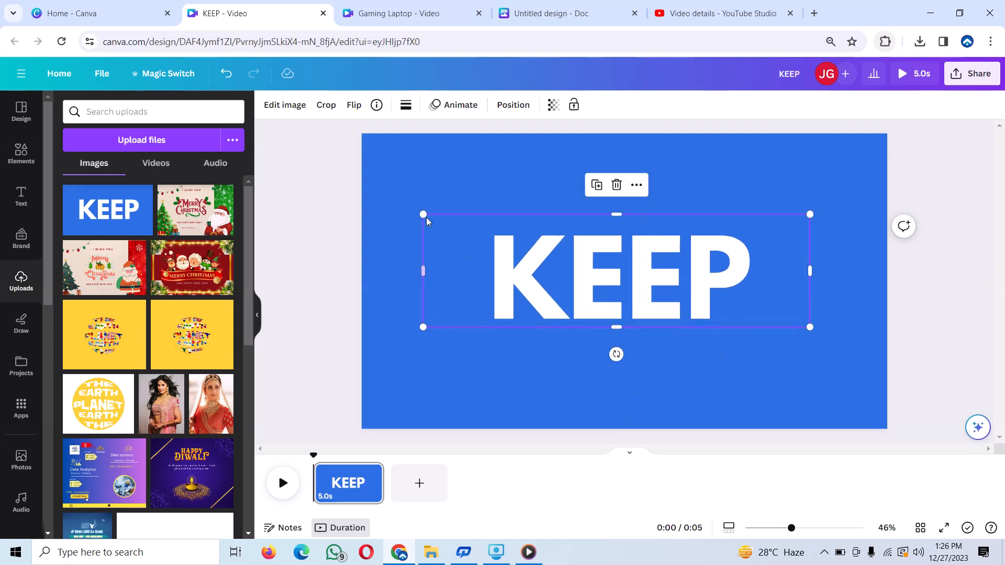
left_click_drag(423, 214, 401, 215)
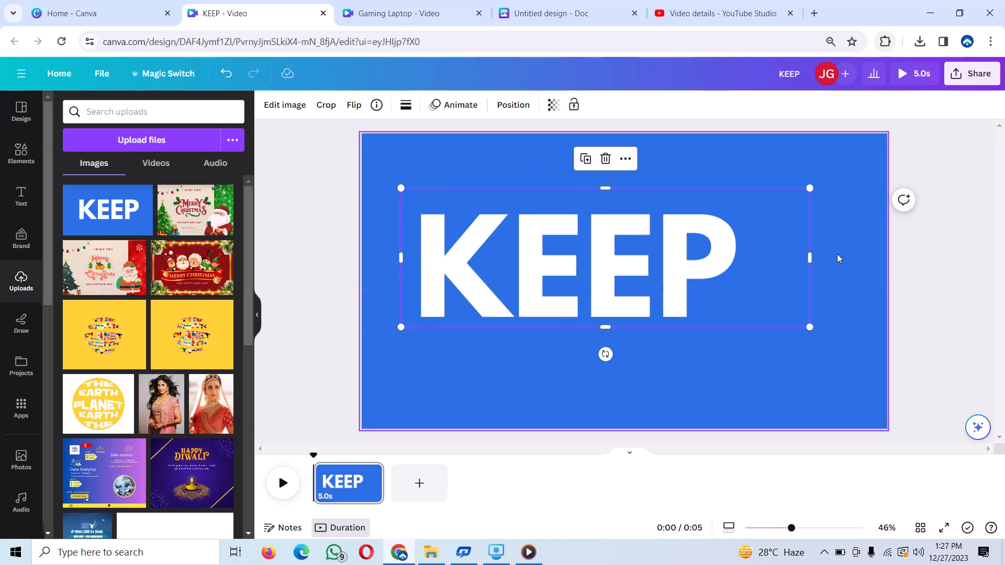
left_click_drag(812, 259, 752, 258)
left_click_drag(615, 244, 654, 264)
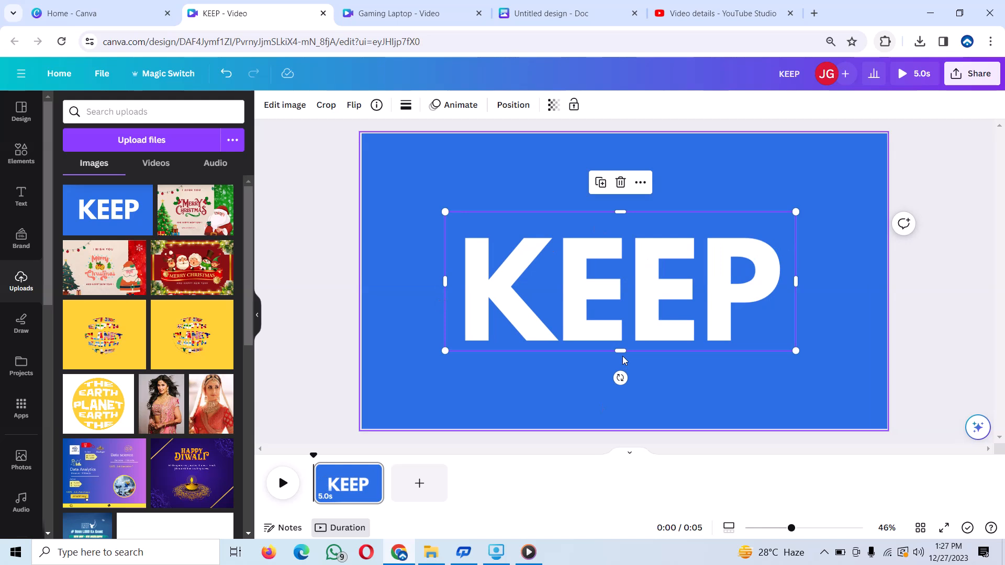
Step: Divide the KEEP image into two aligned halves: crop the original to the upper half and a duplicate to the lower half
left_click_drag(623, 356, 620, 288)
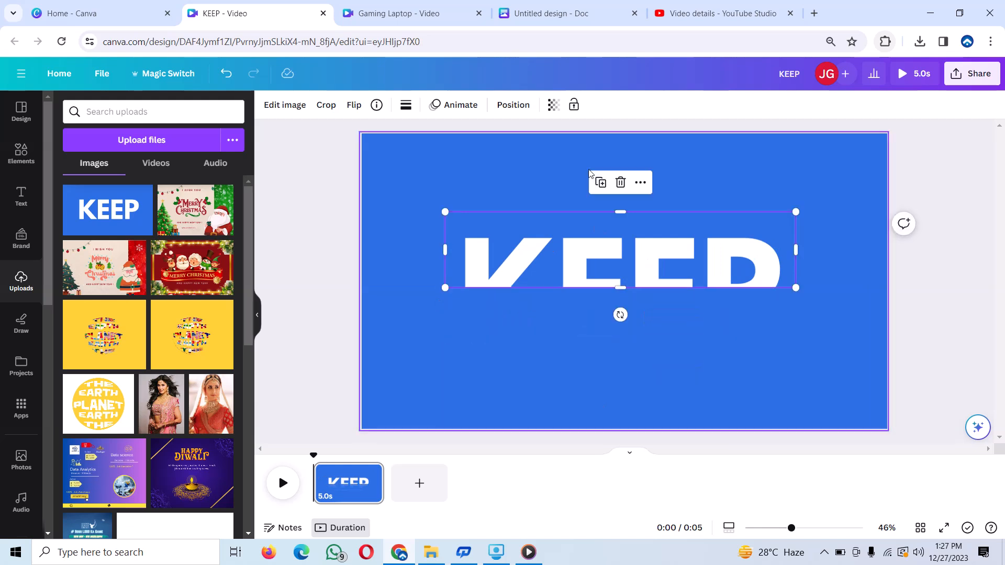
left_click(600, 182)
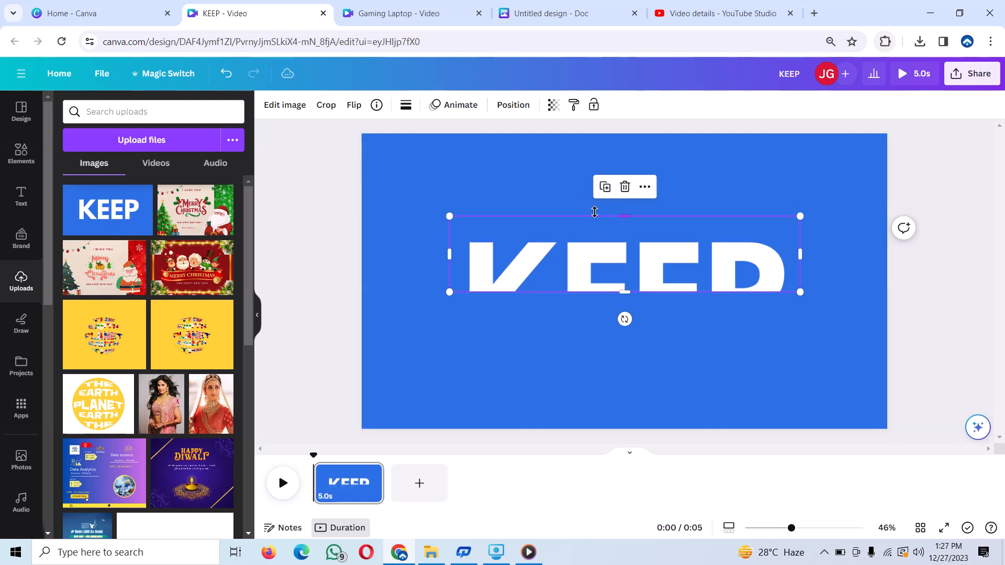
left_click_drag(606, 274, 621, 371)
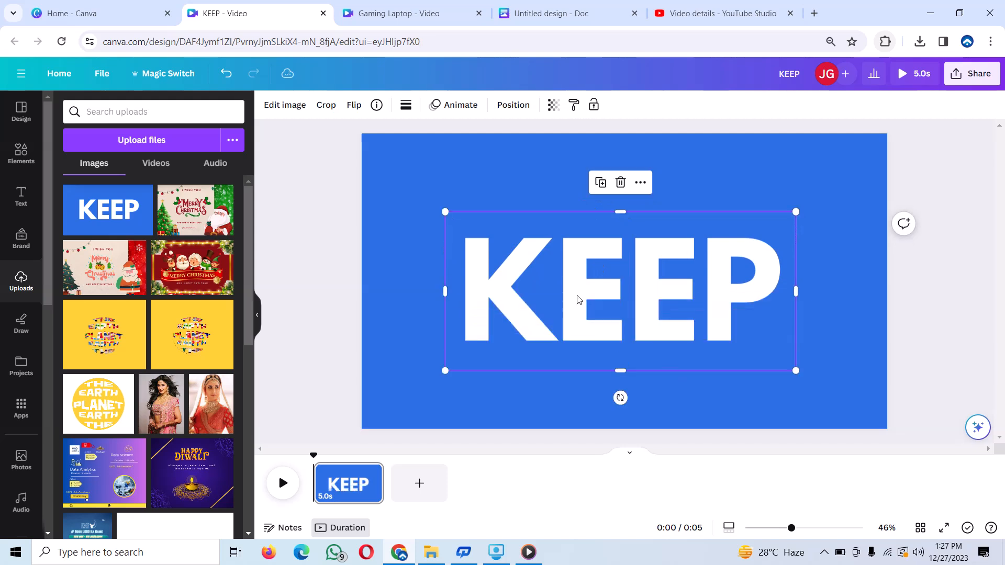
left_click_drag(621, 212, 613, 289)
left_click(444, 256)
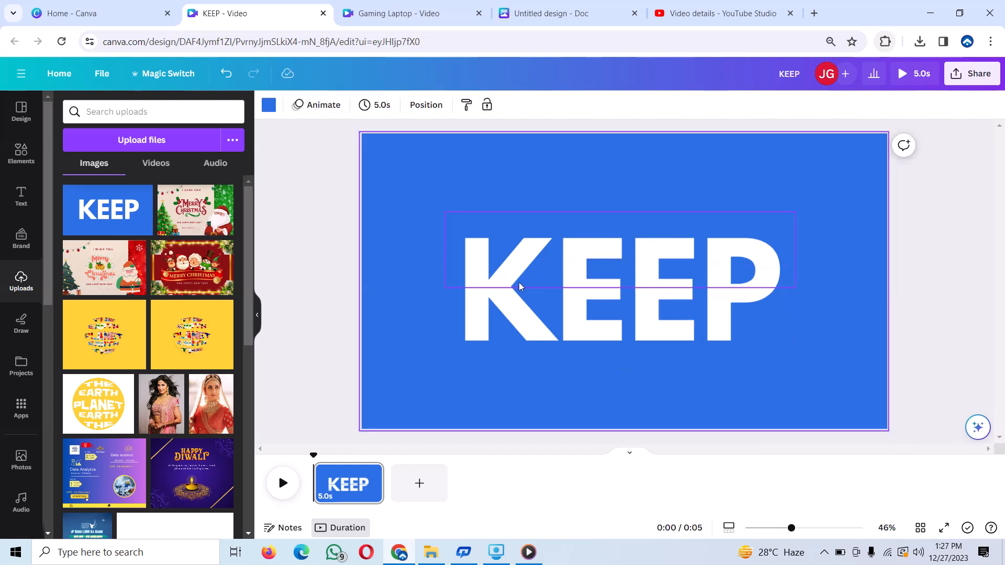
Step: Split the page at about 2.6 s on the timeline and open the options of the second page
left_click(351, 483)
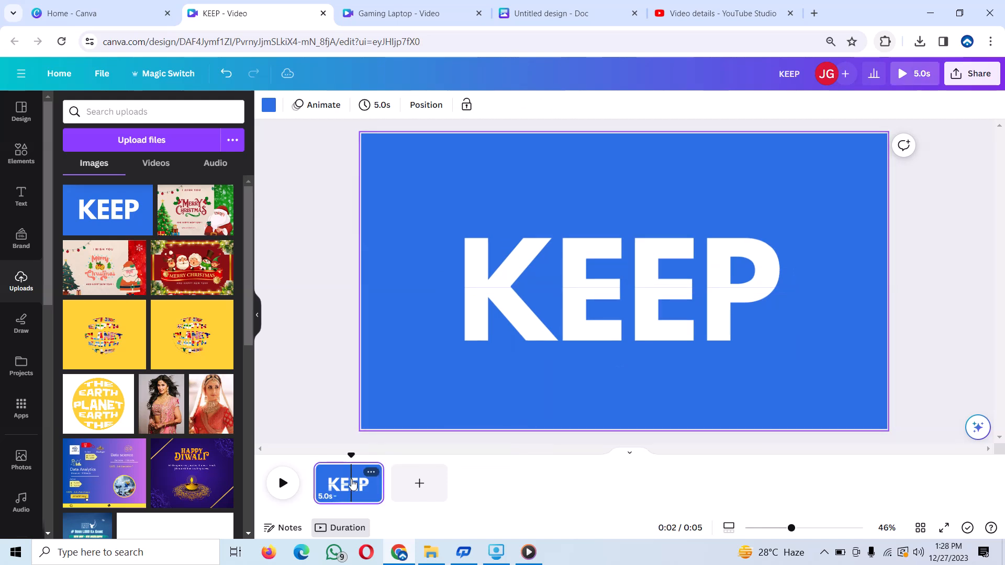
right_click(352, 483)
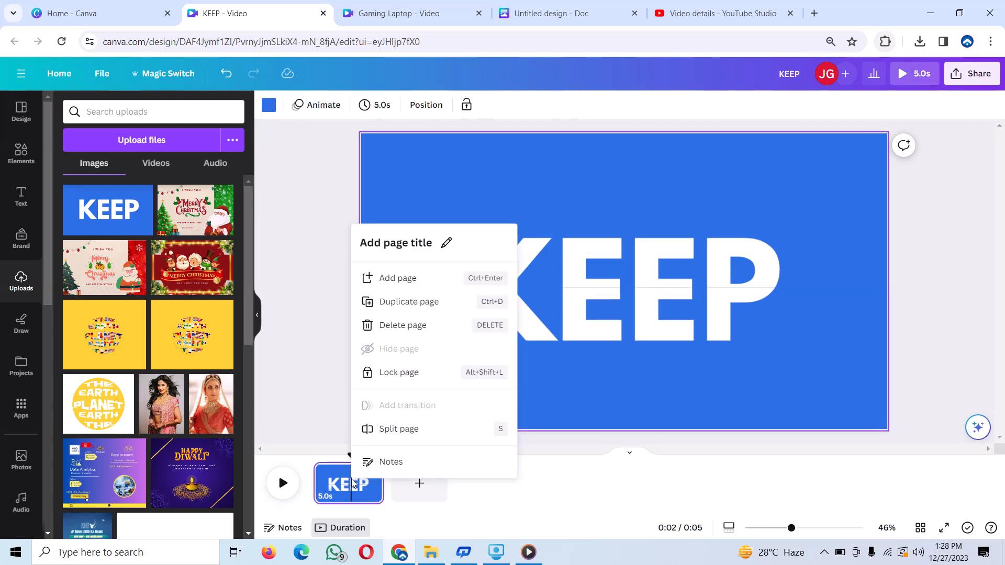
left_click(423, 431)
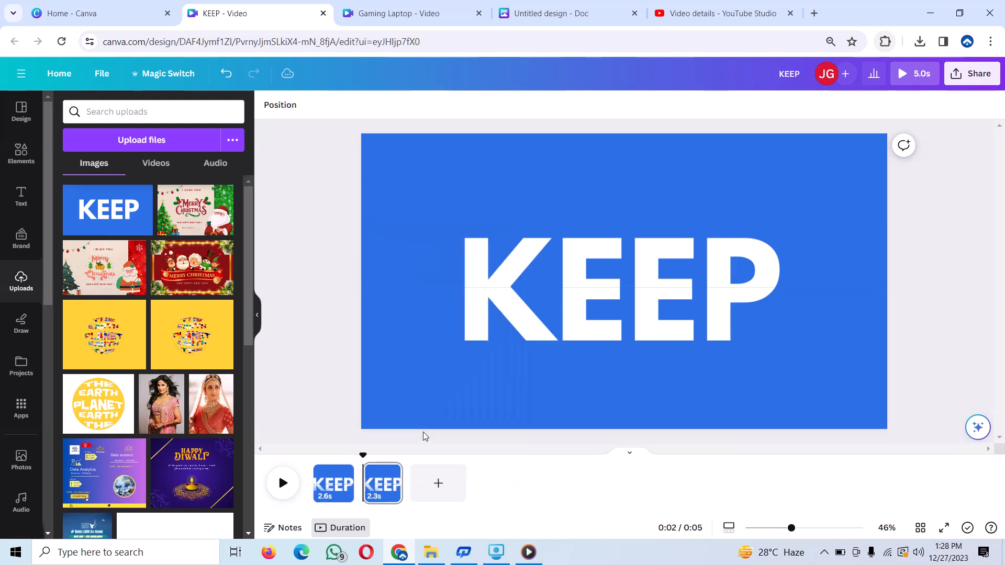
right_click(383, 494)
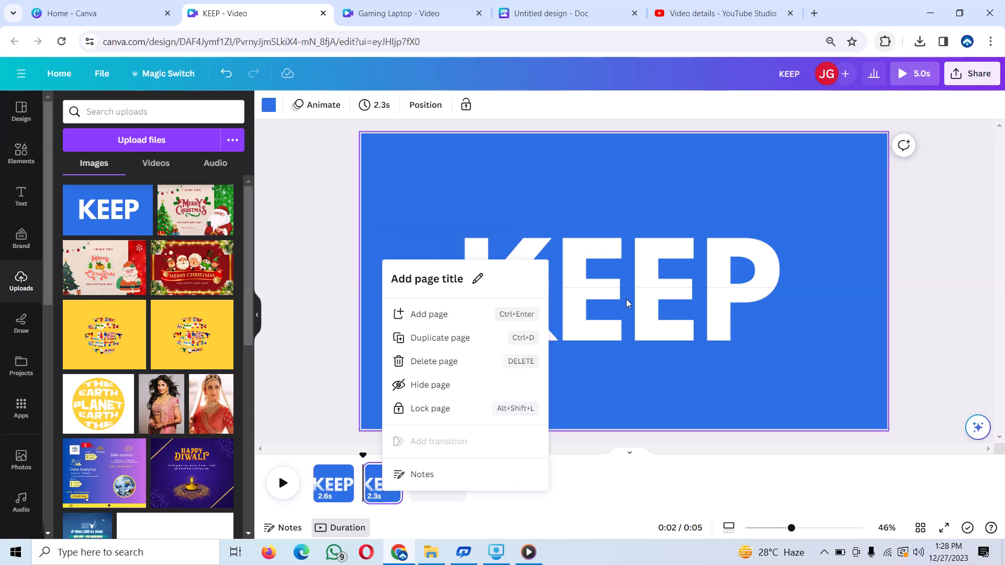
Step: Separate the KEEP halves on the second page, moving the lower half down and the upper half up to leave a gap
key("Escape")
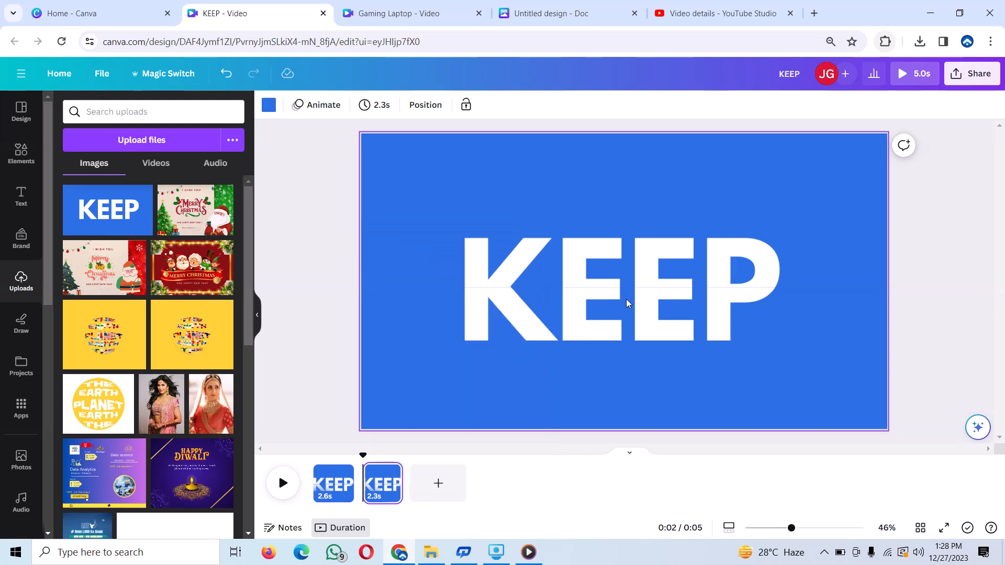
left_click(600, 312)
left_click_drag(601, 312, 601, 370)
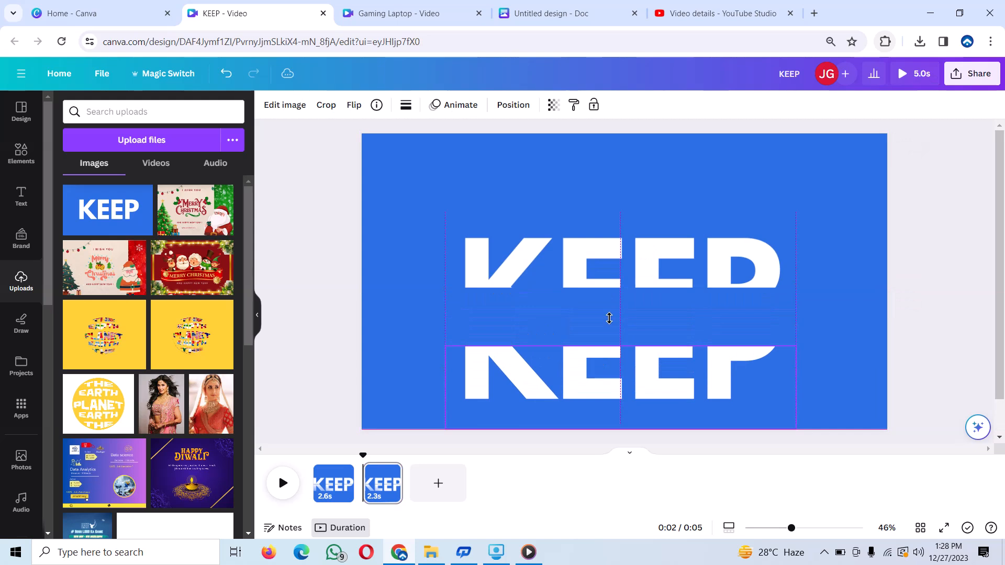
left_click_drag(620, 255, 639, 207)
left_click(630, 381)
left_click_drag(631, 382, 632, 377)
Step: Insert a square shape in the gap between the two KEEP halves
left_click(27, 166)
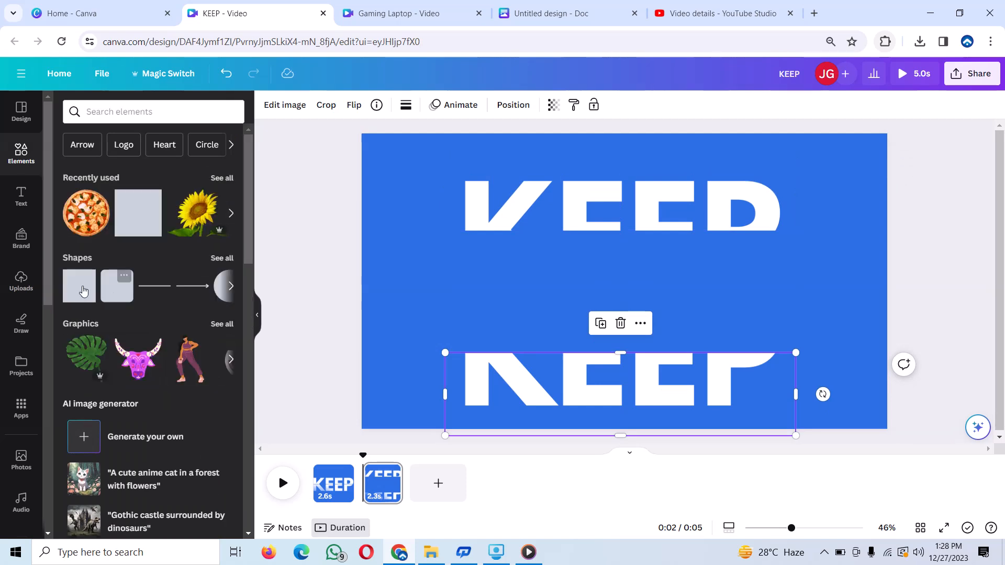
left_click(87, 285)
left_click(86, 287)
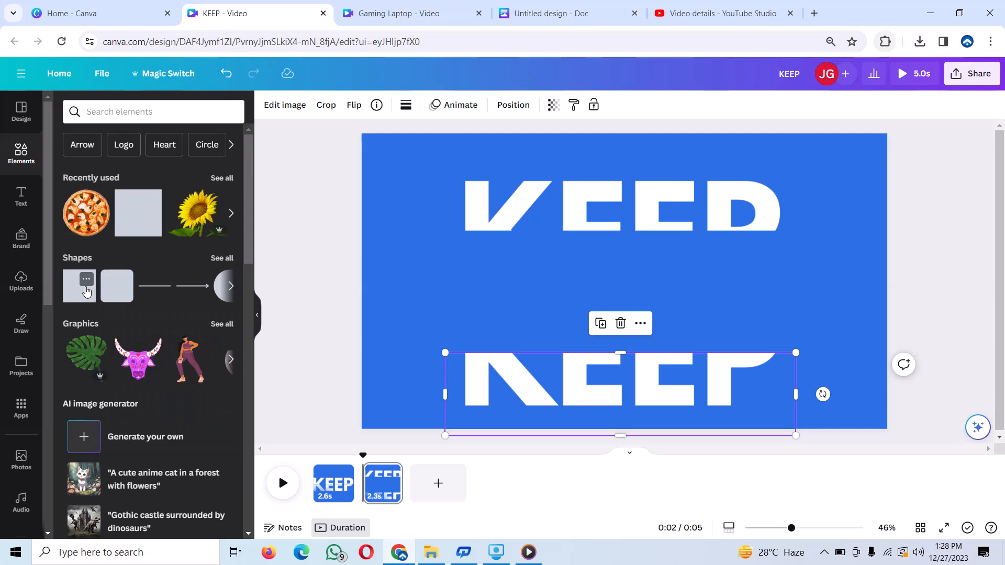
left_click(86, 291)
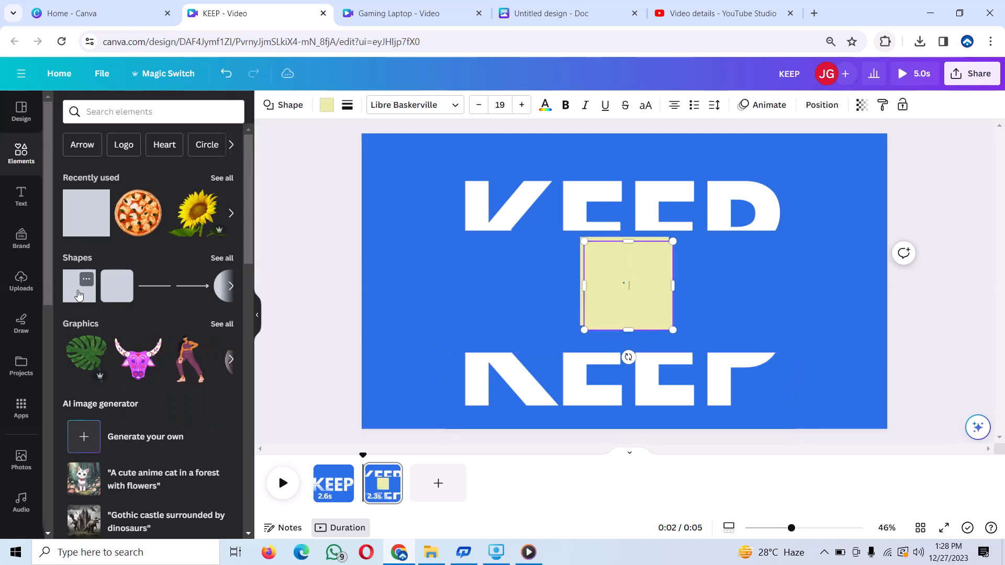
Step: Remove the surplus square and position the remaining one in the gap between the KEEP halves
left_click_drag(611, 268, 473, 264)
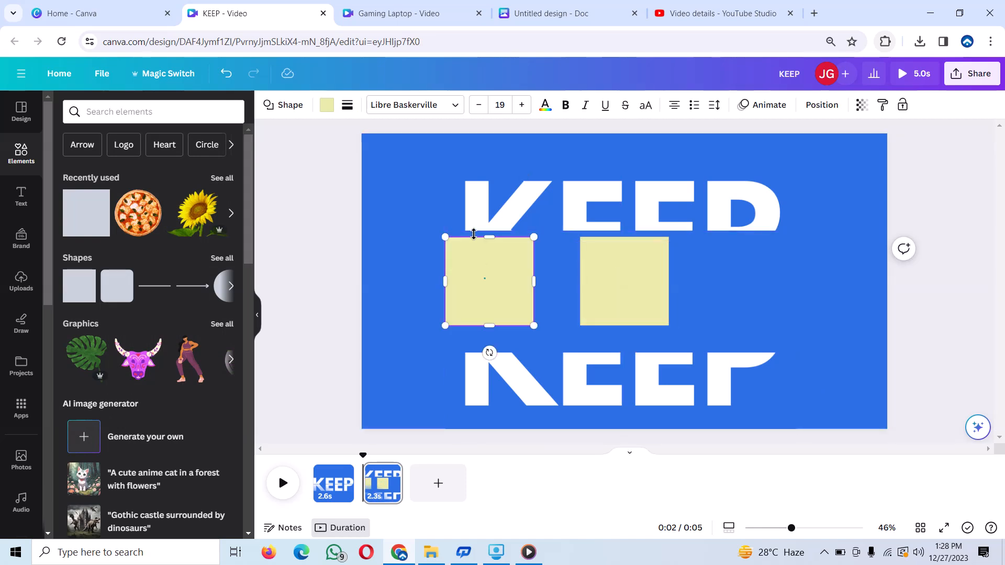
left_click_drag(476, 269, 619, 276)
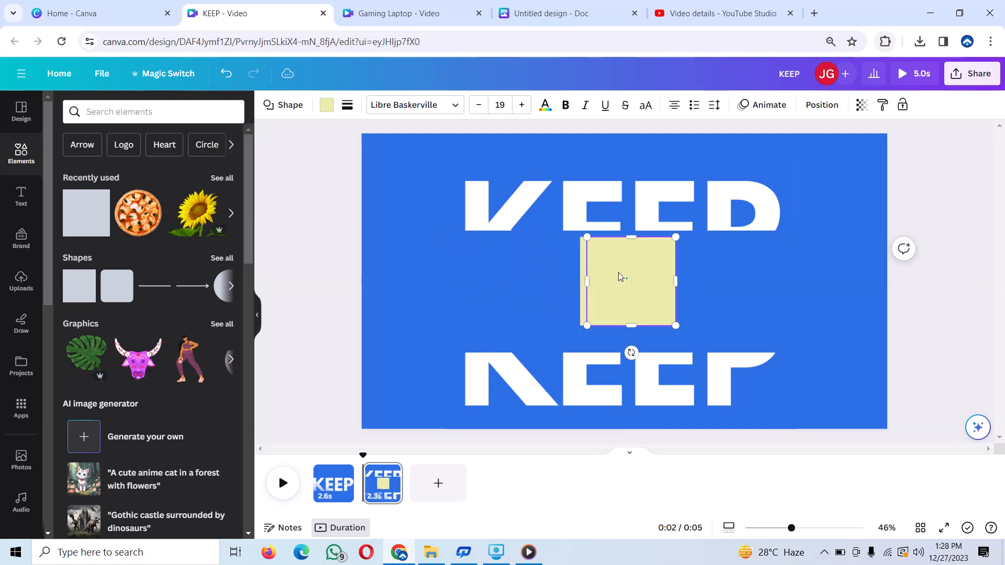
right_click(657, 270)
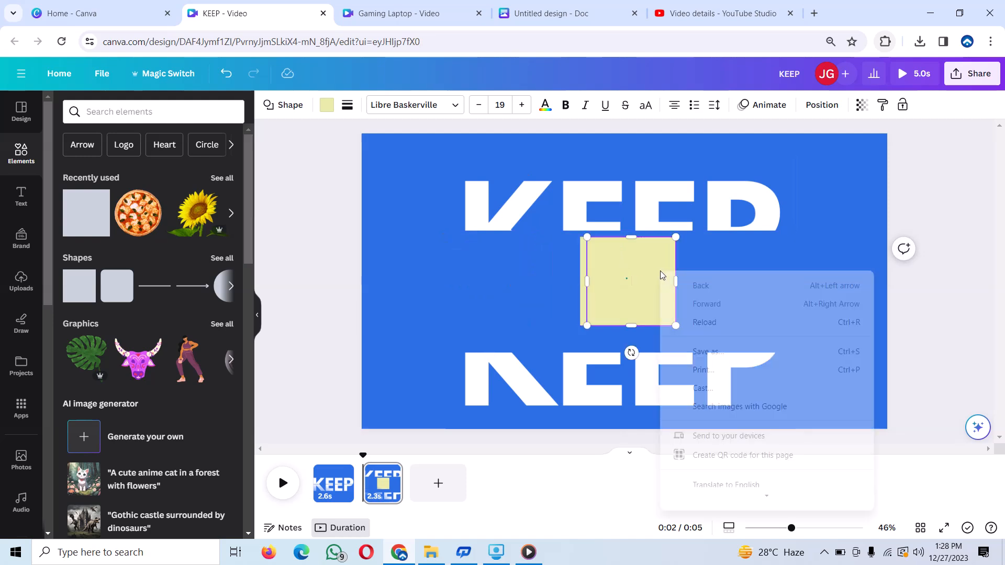
left_click(624, 265)
left_click_drag(648, 272, 1001, 413)
left_click(591, 315)
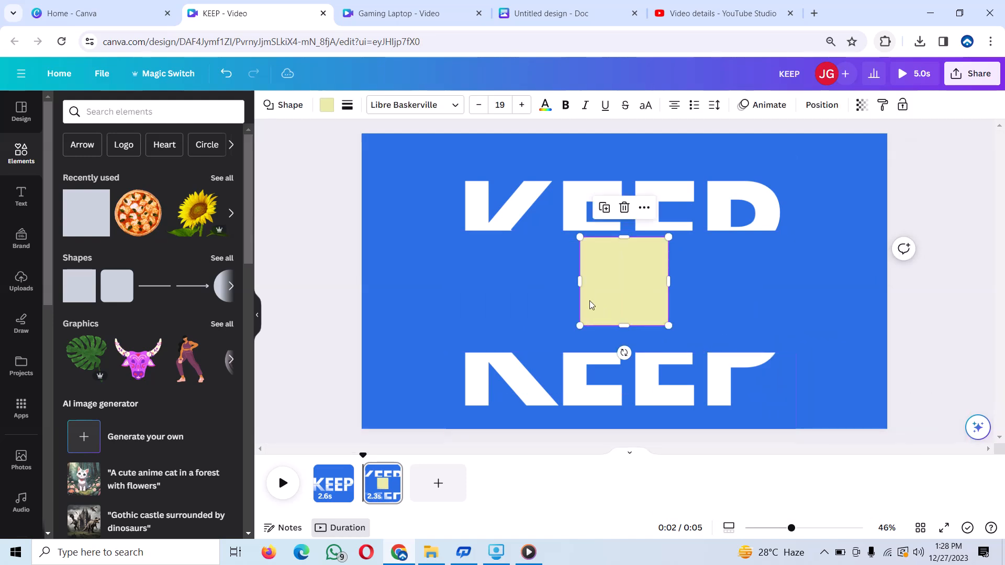
left_click(604, 208)
left_click_drag(611, 243, 611, 250)
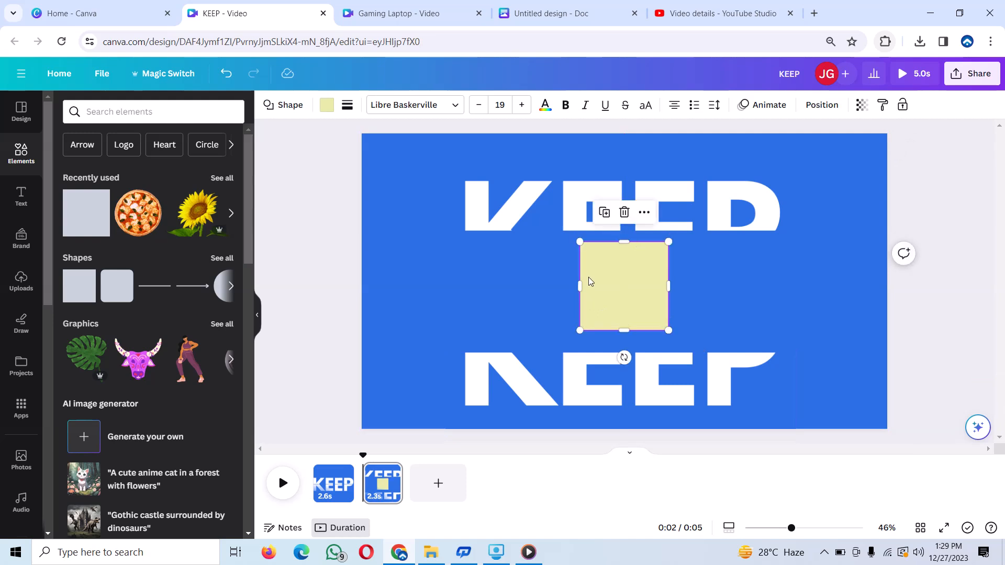
Step: Stretch the square into a full-width band filling the gap between the KEEP halves and colour it white
left_click_drag(579, 283, 351, 272)
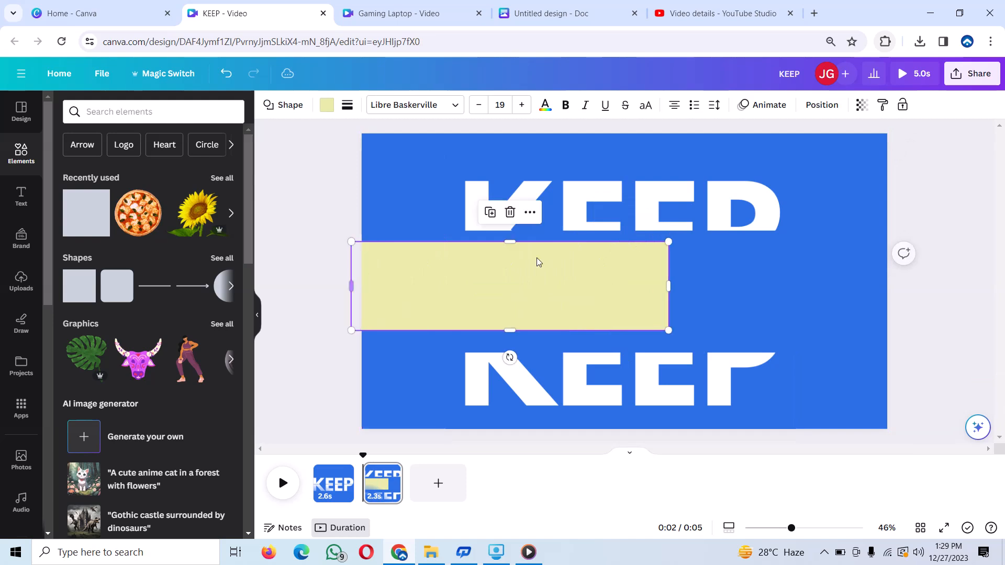
left_click_drag(668, 280, 897, 252)
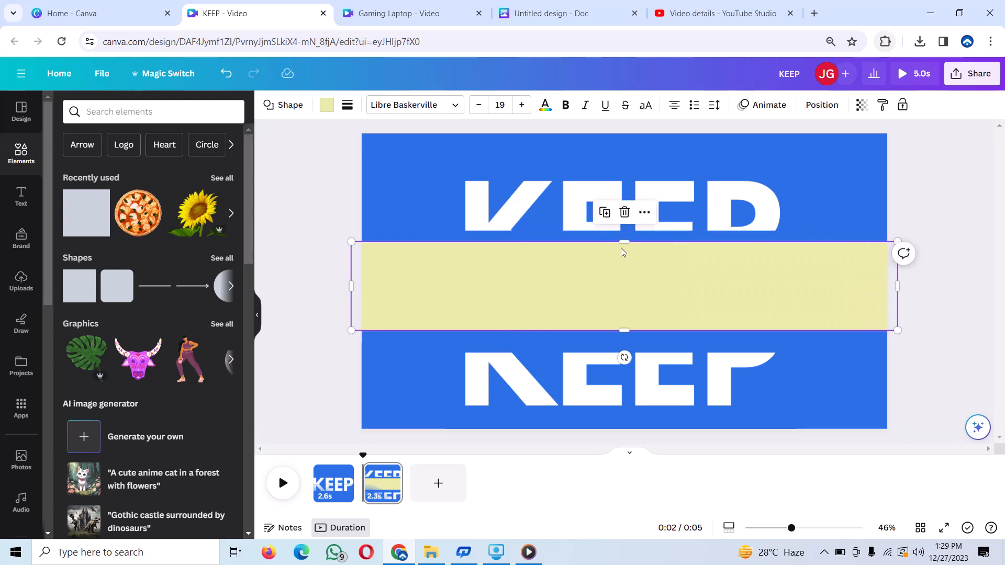
left_click_drag(630, 246, 630, 232)
left_click_drag(620, 327, 621, 335)
left_click_drag(621, 396, 628, 377)
left_click(499, 247)
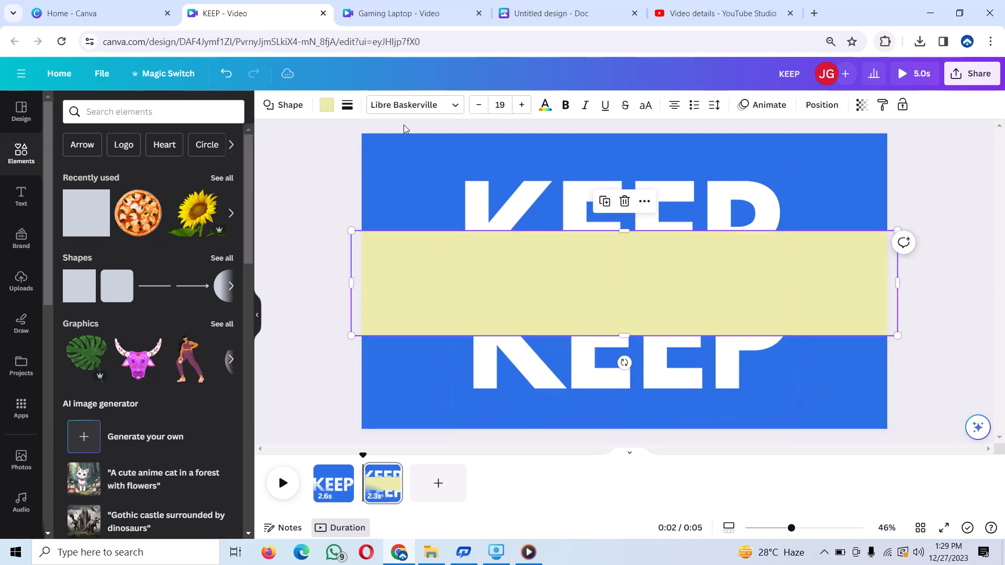
left_click(325, 105)
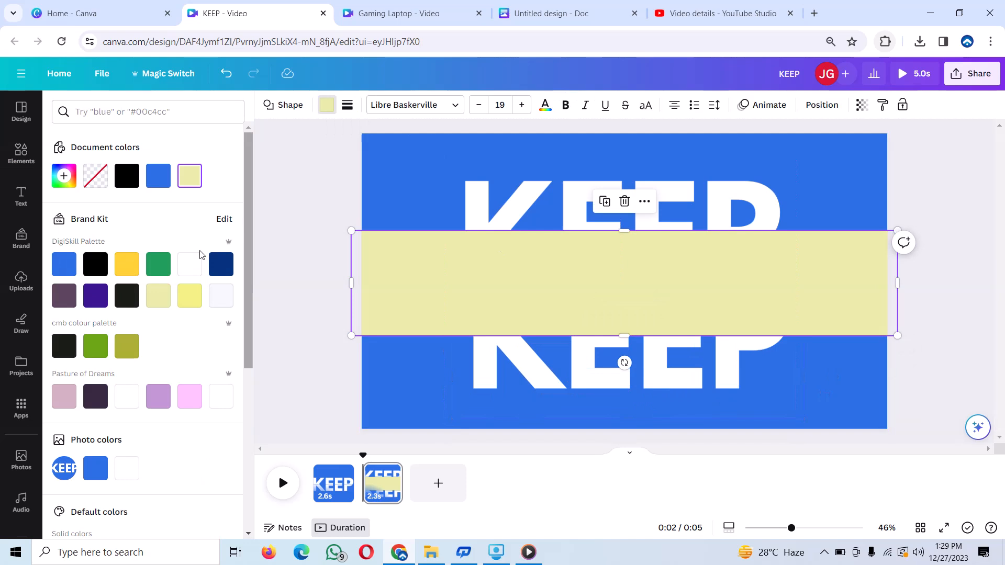
left_click(190, 263)
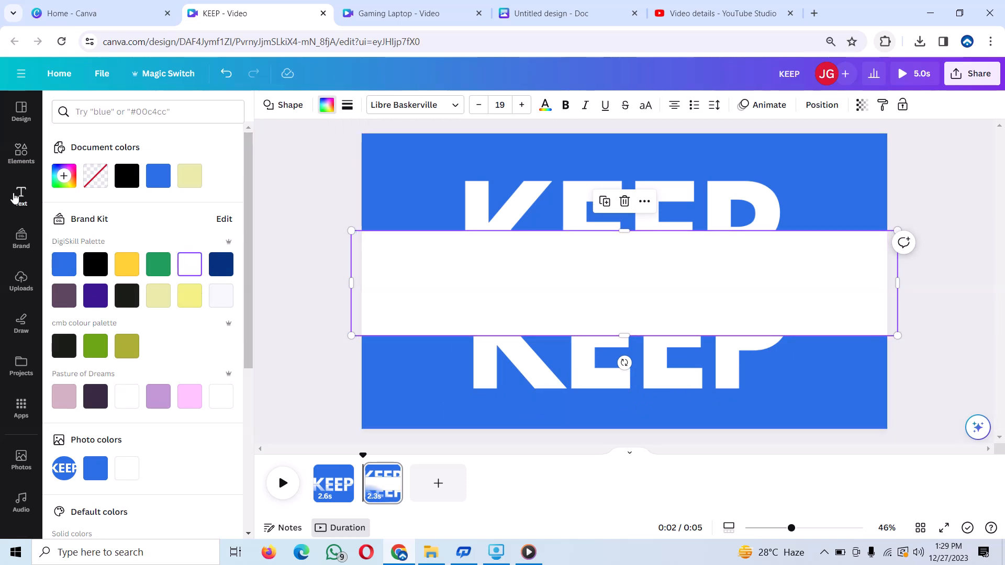
Step: Add the text "learning" on the white band and set its font to Adam Script
left_click(14, 197)
left_click(152, 250)
type("learning")
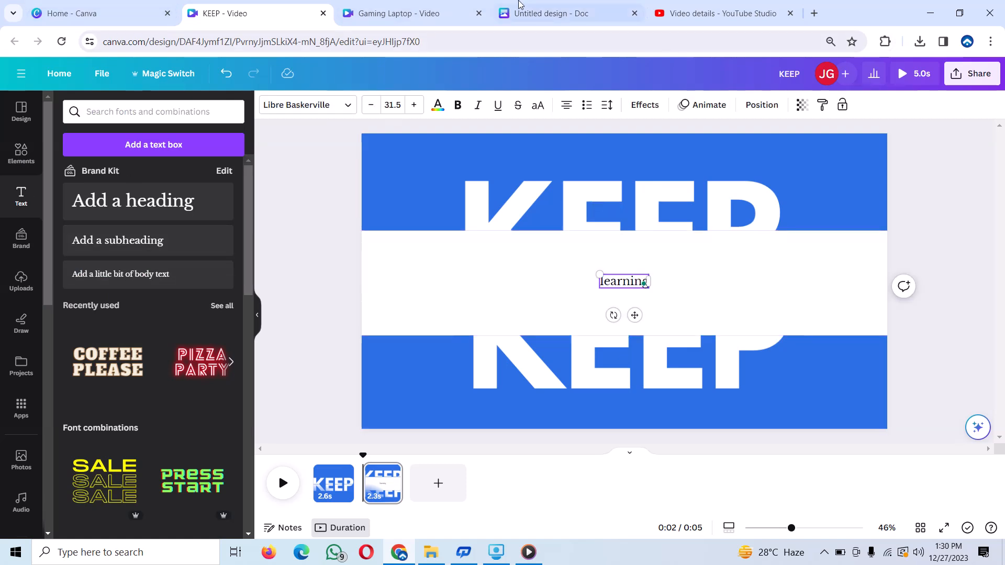
left_click(347, 105)
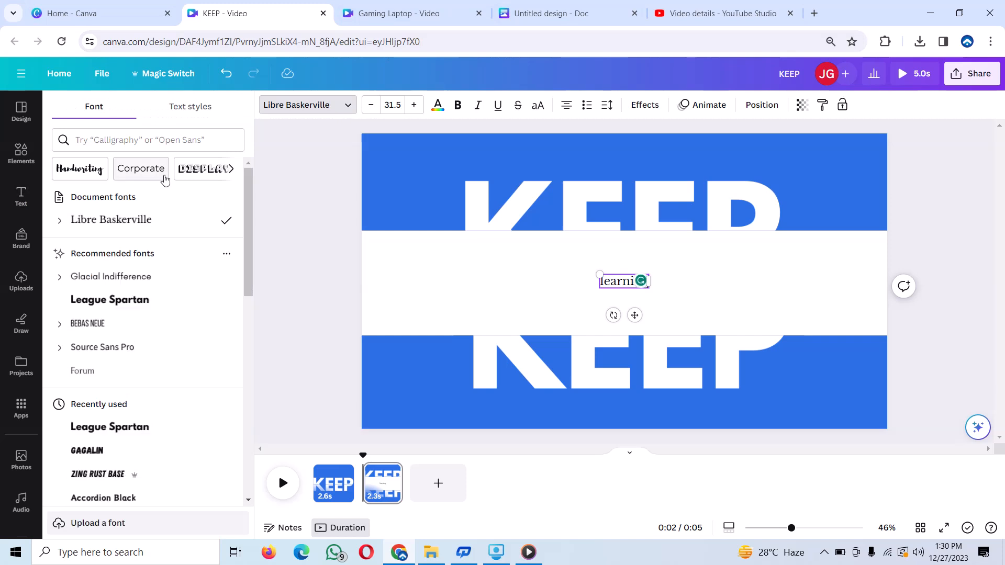
left_click(203, 139)
type("ad")
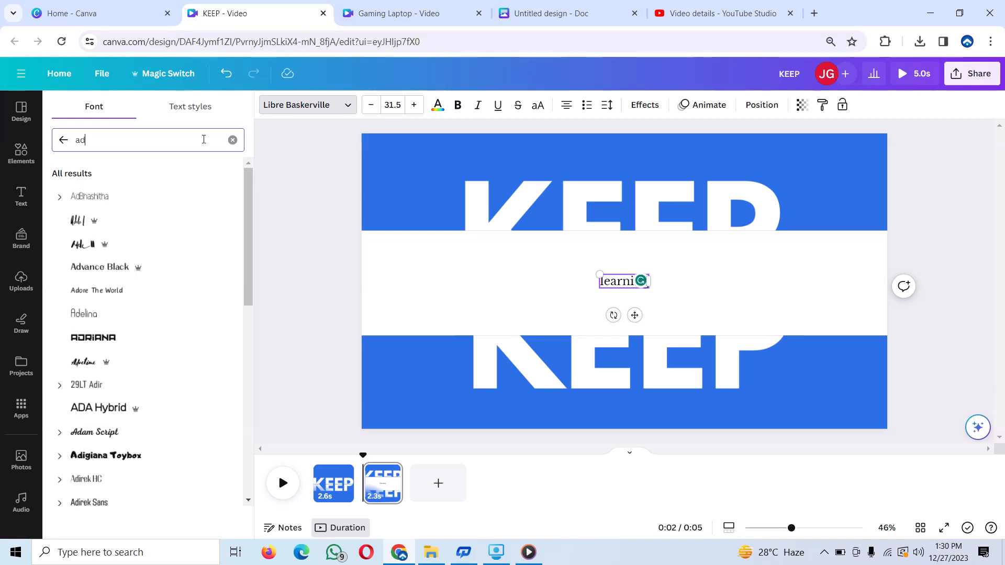
left_click(99, 432)
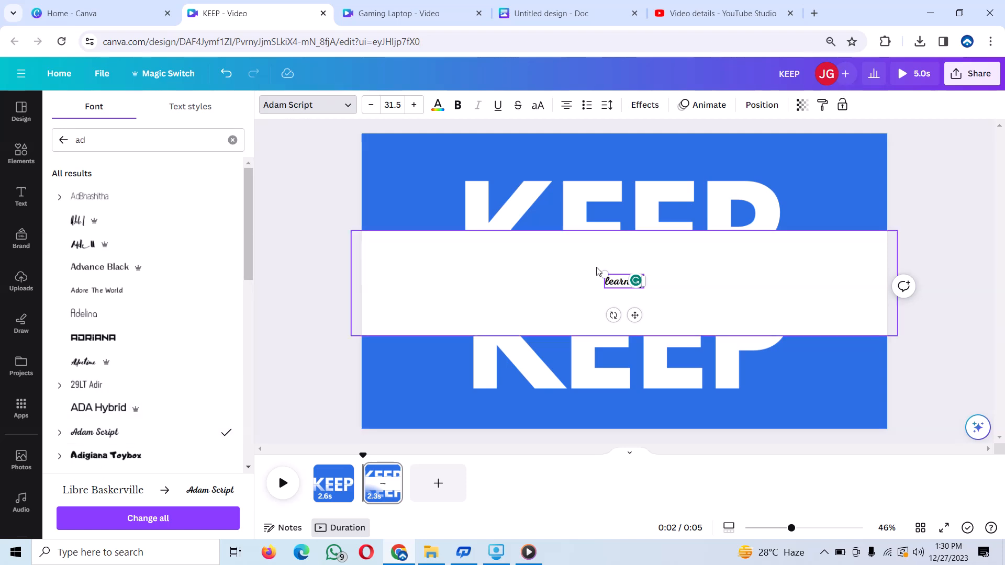
Step: Enlarge the "learning" text to size 237 and move it onto the white band between the KEEP halves
left_click_drag(604, 274, 319, 287)
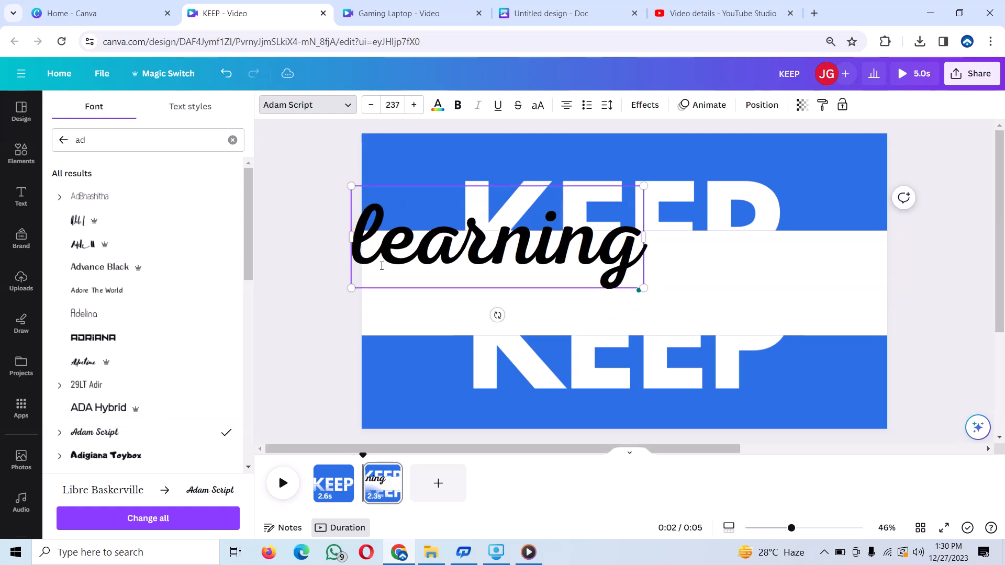
left_click_drag(382, 266, 471, 293)
left_click(690, 282)
left_click_drag(639, 256, 593, 242)
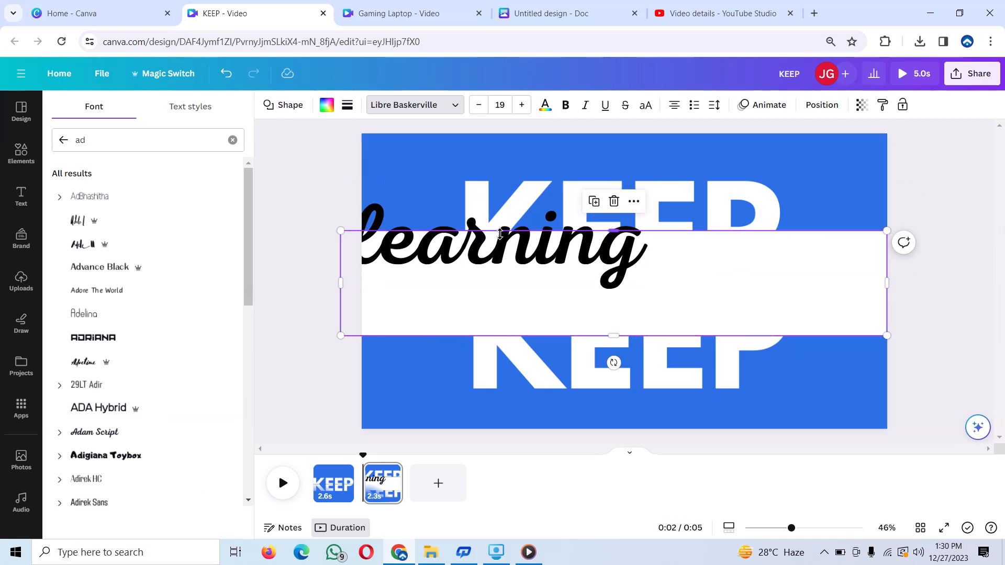
left_click(498, 234)
left_click_drag(423, 262, 540, 300)
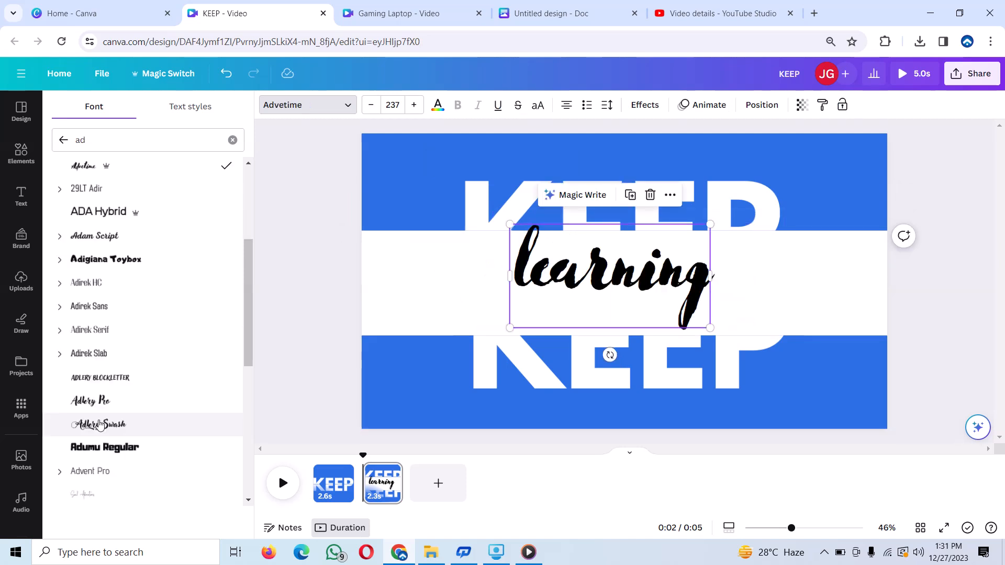
Step: Change the "learning" font to Adlery Swash, then enlarge the text to size 283 and centre it horizontally
left_click(100, 425)
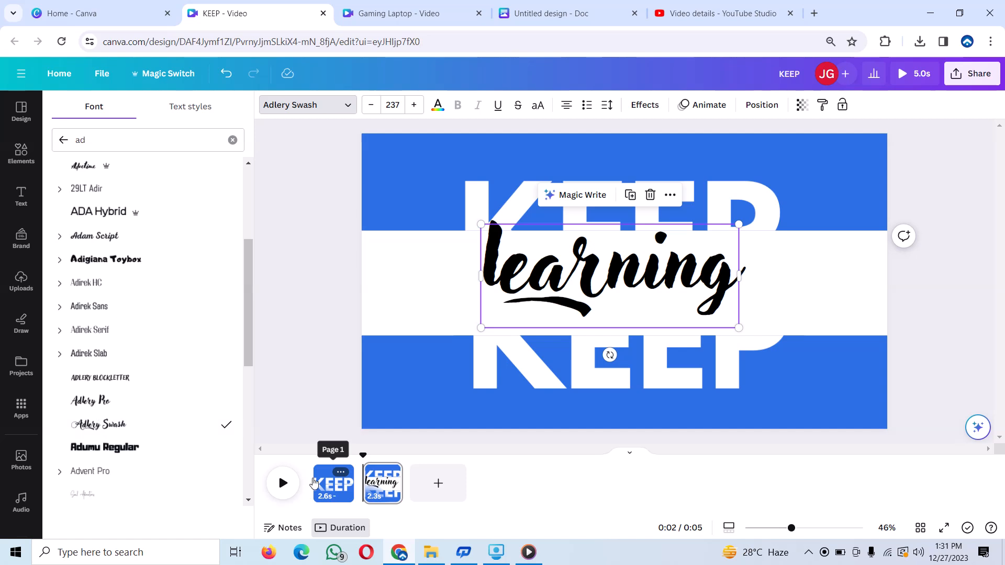
left_click_drag(626, 275, 624, 291)
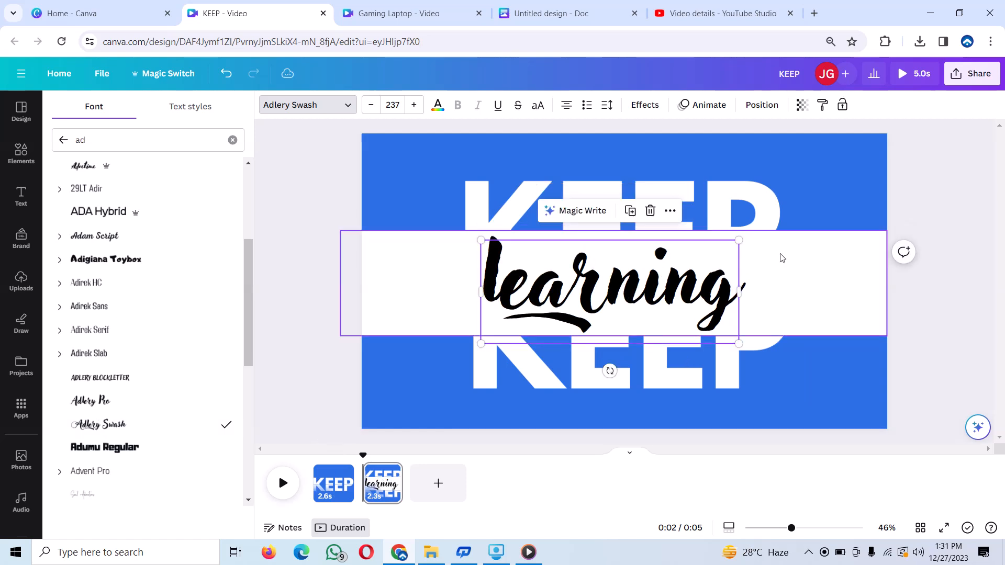
left_click_drag(738, 240, 790, 220)
mouse_move(686, 264)
left_mouse_down()
mouse_move(672, 290)
mouse_move(672, 274)
left_mouse_up()
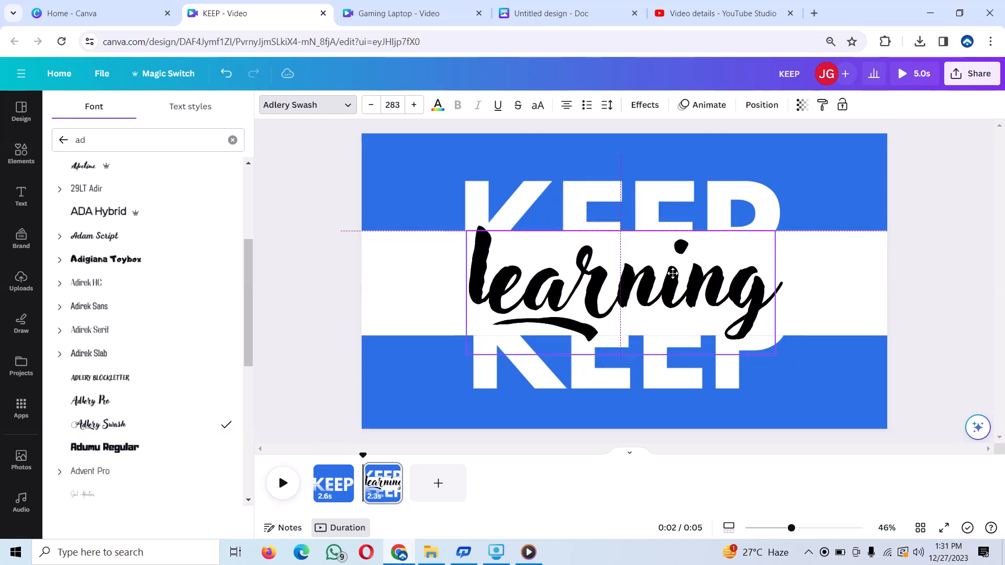
left_click(672, 275)
Step: Colour the whole word "learning" with the blue of the DigiSkill Palette
left_click_drag(500, 277, 483, 252)
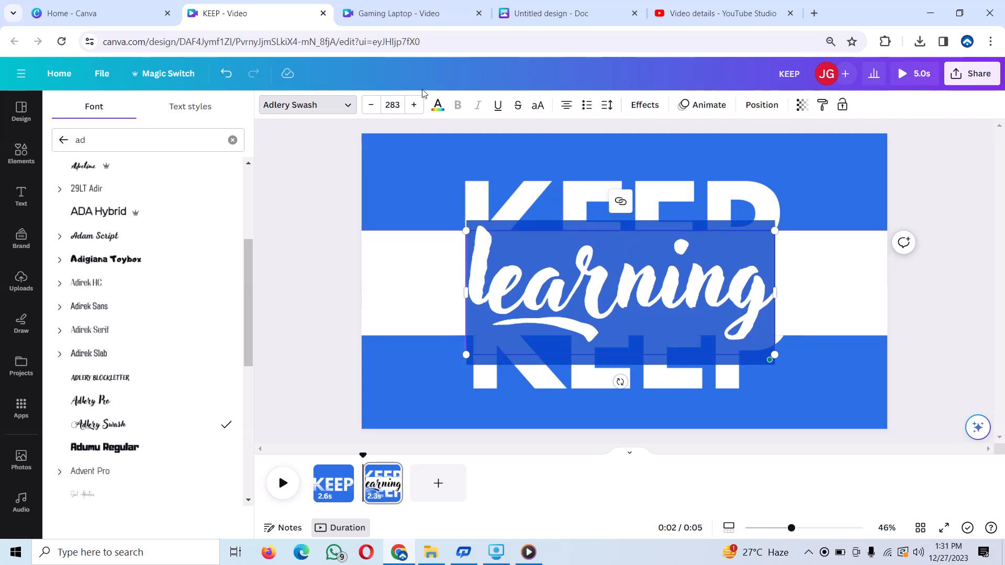
left_click(436, 107)
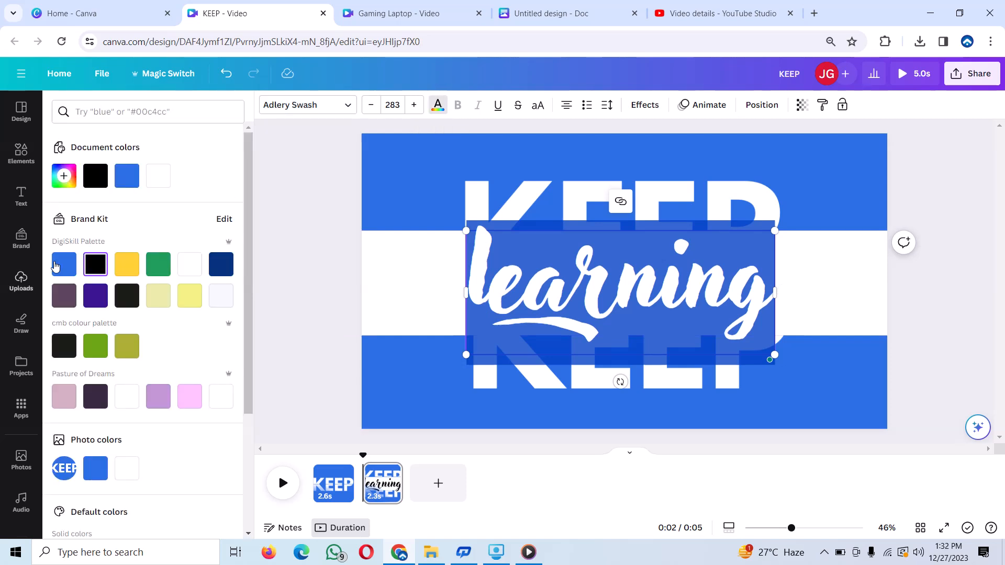
left_click(72, 264)
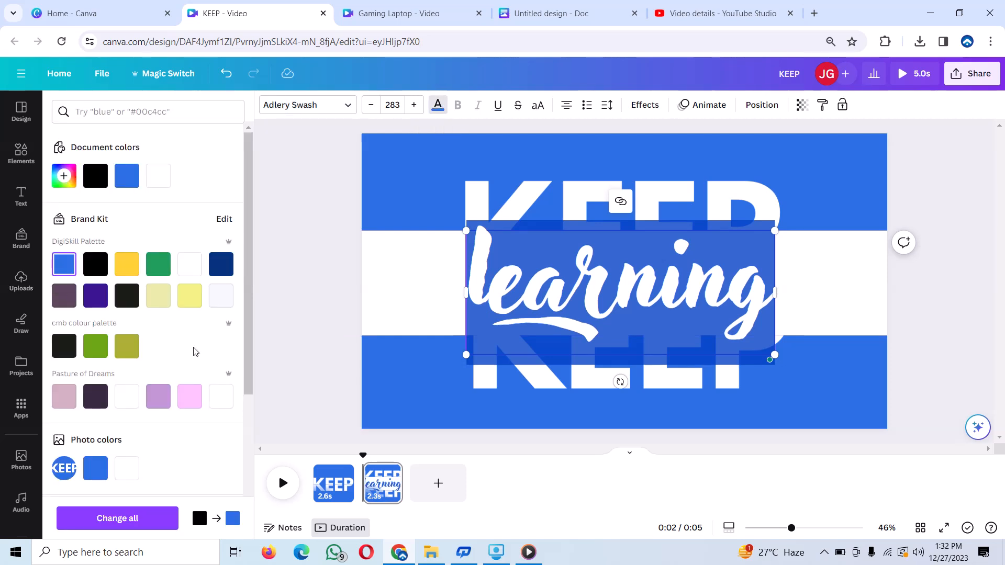
left_click(500, 294)
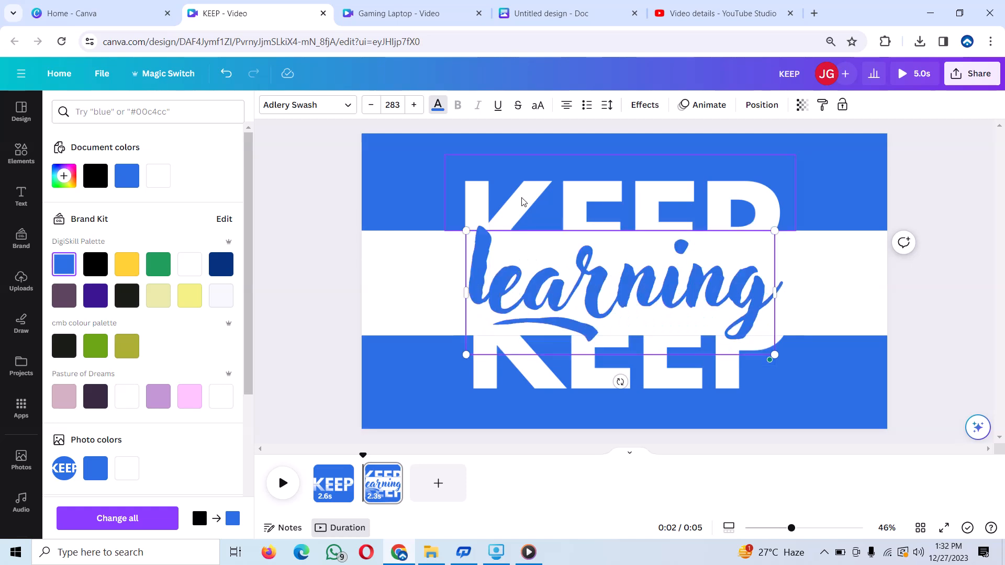
Step: Reduce the "learning" text to size 247 and centre it within the white band
left_click_drag(464, 229, 506, 246)
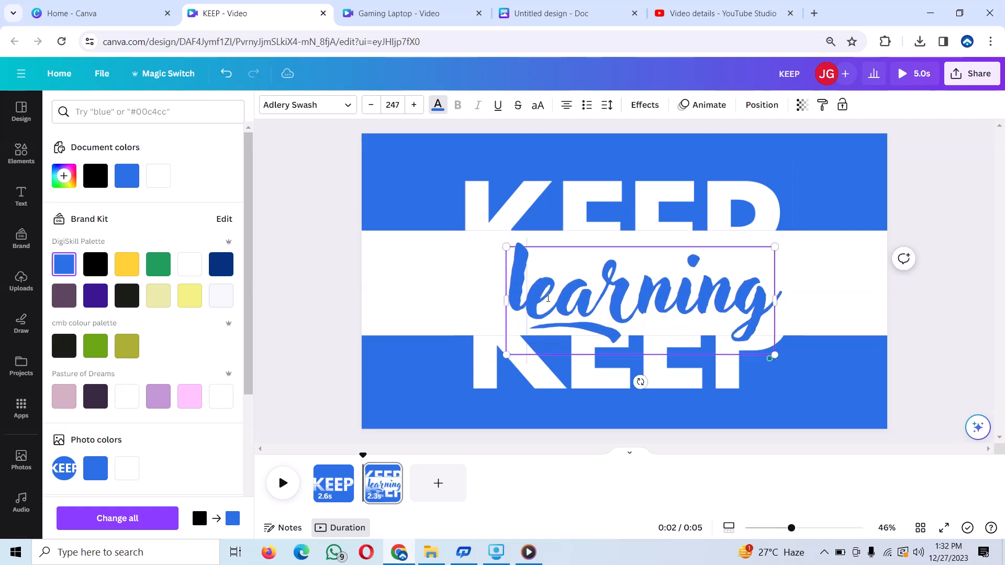
left_click_drag(628, 275, 602, 275)
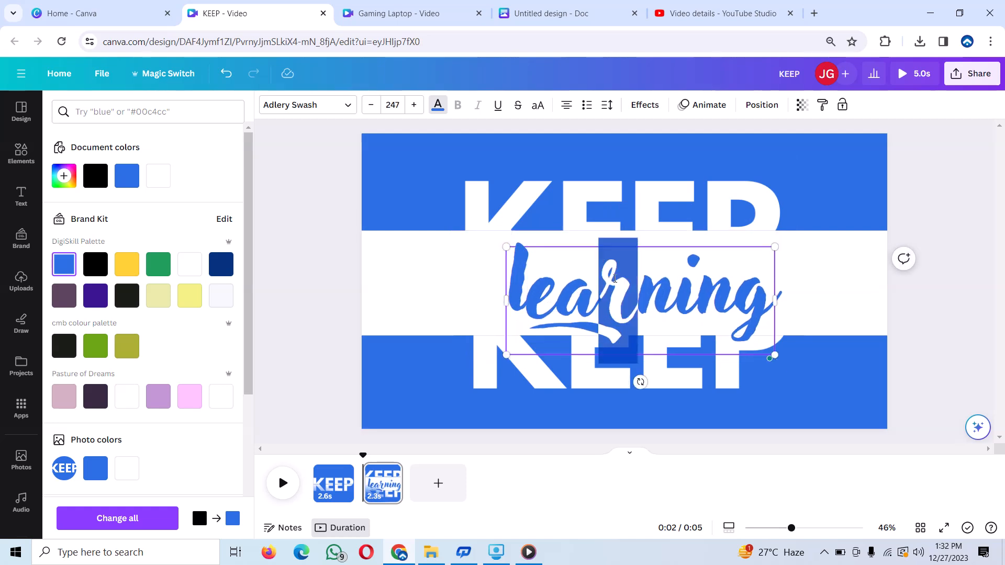
left_click(823, 316)
left_click_drag(689, 317, 647, 292)
left_click(666, 299)
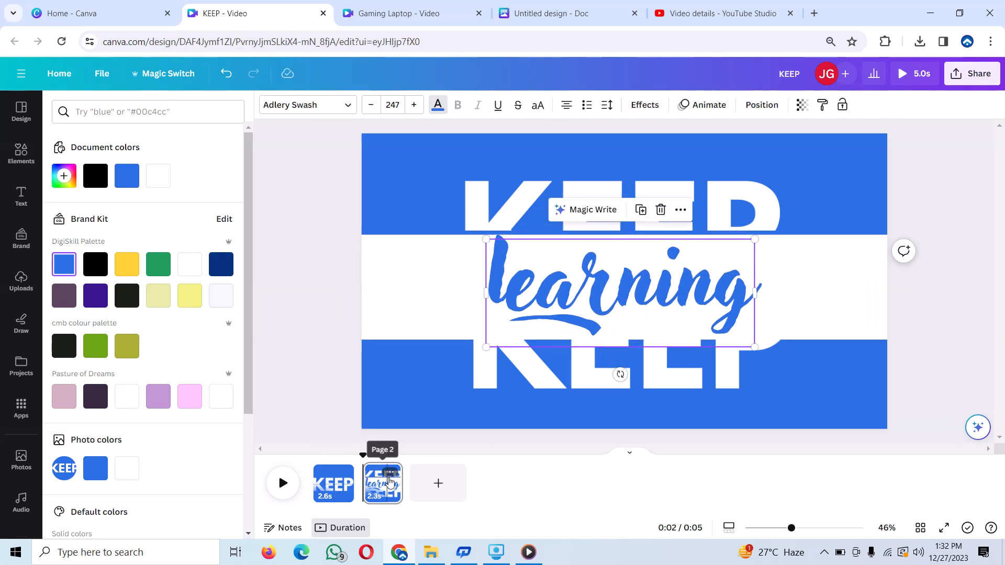
Step: Add a Match & Move transition between the first and second pages
left_click(363, 495)
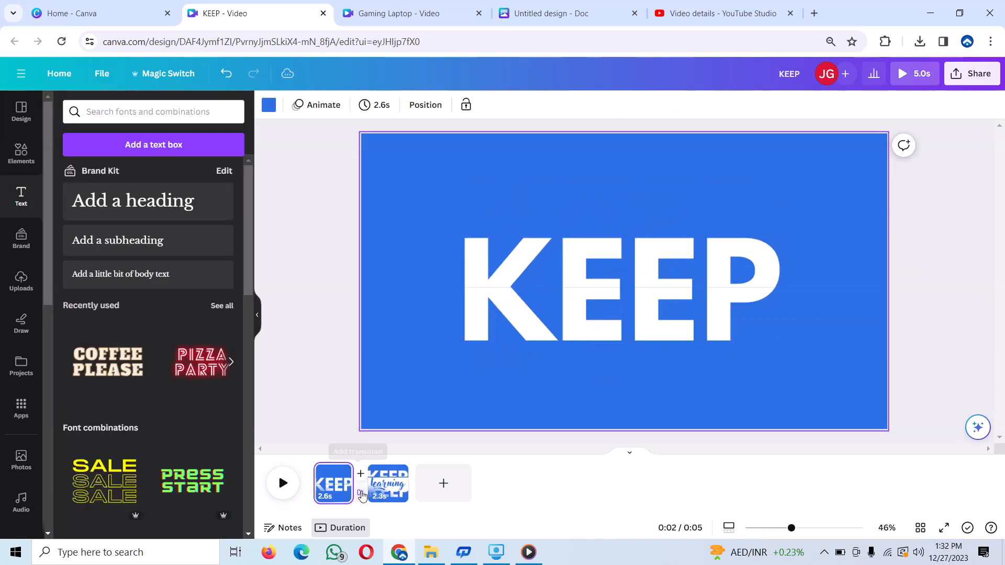
left_click(363, 494)
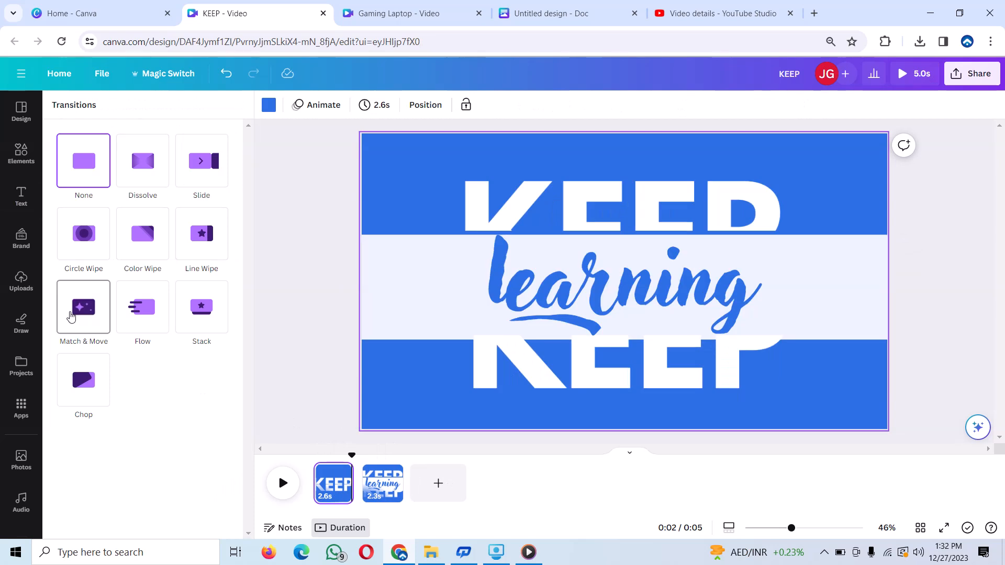
left_click(72, 320)
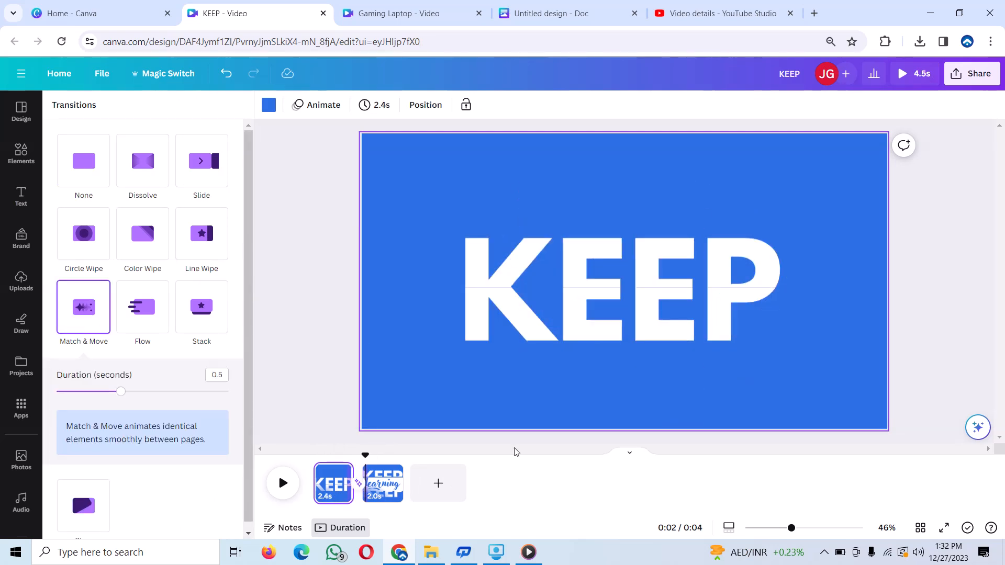
Step: On the second page, align the upper half of KEEP with the lower half and rest it against the white band's upper edge
left_click(381, 491)
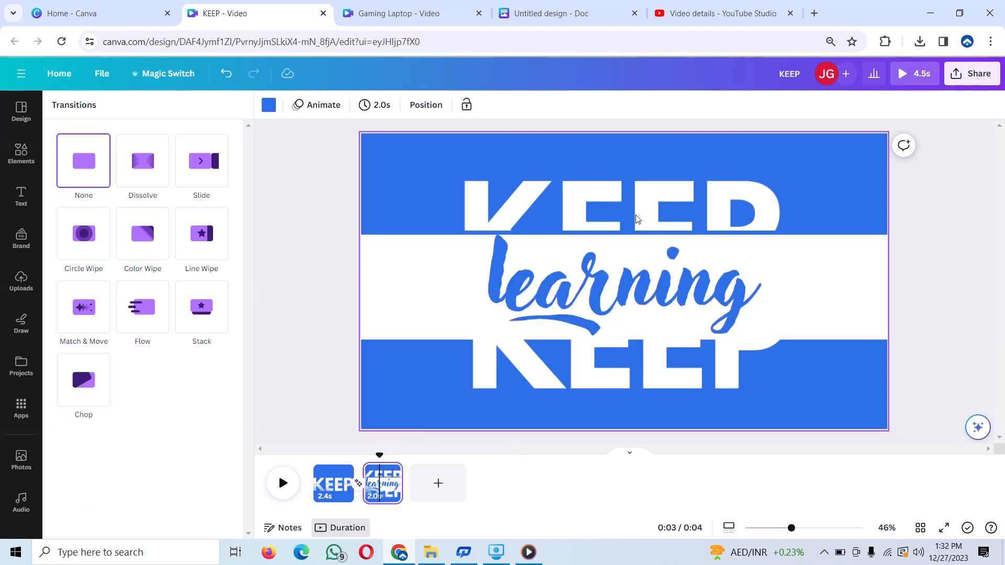
left_click(639, 219)
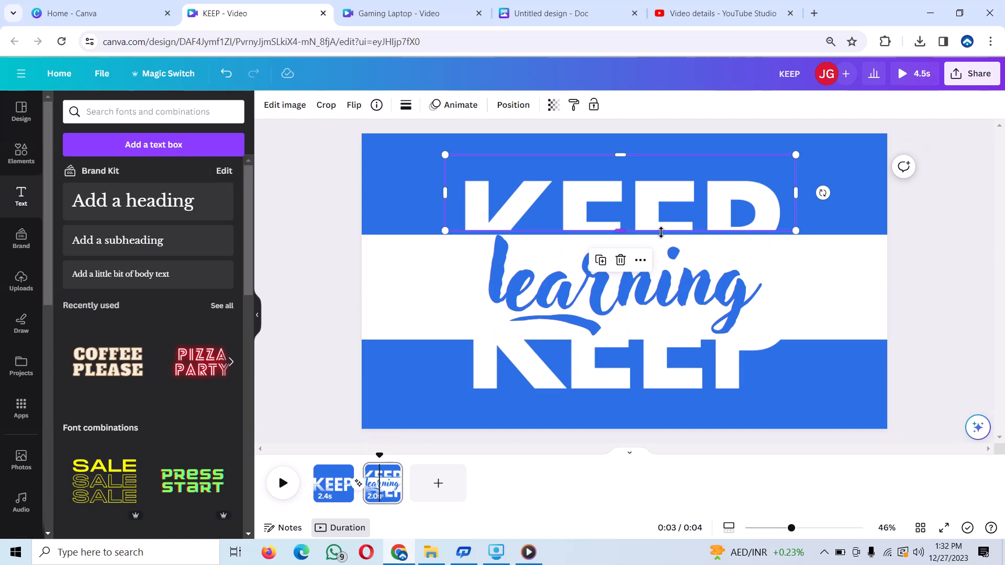
left_click_drag(652, 214, 668, 195)
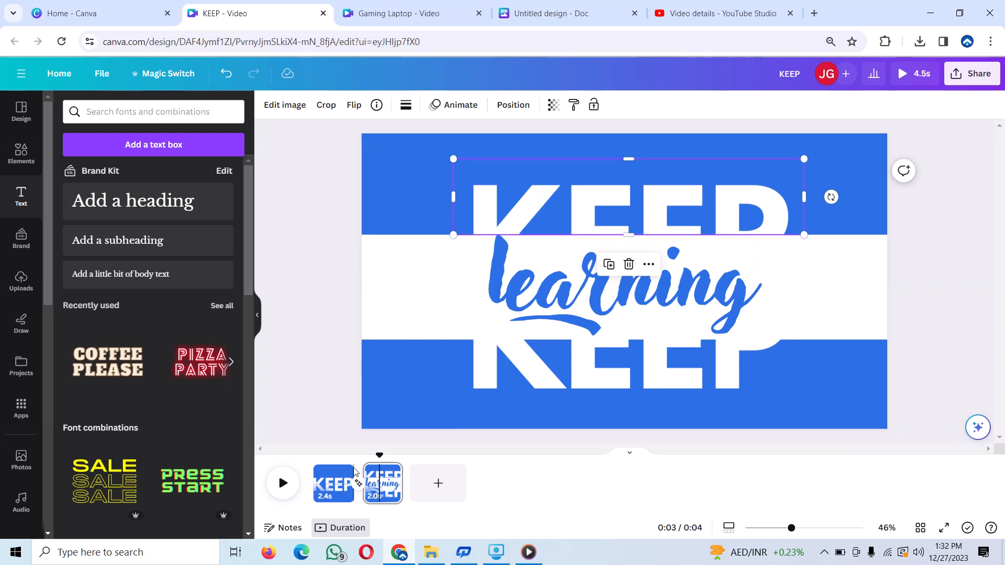
Step: Play the video from the first page to preview the transition into the second page
left_click(283, 483)
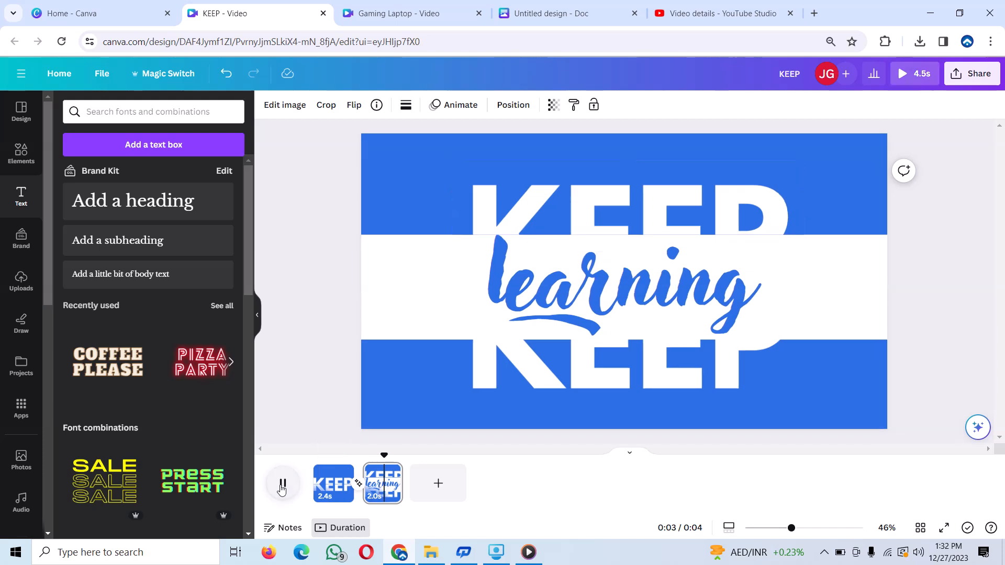
left_click(331, 479)
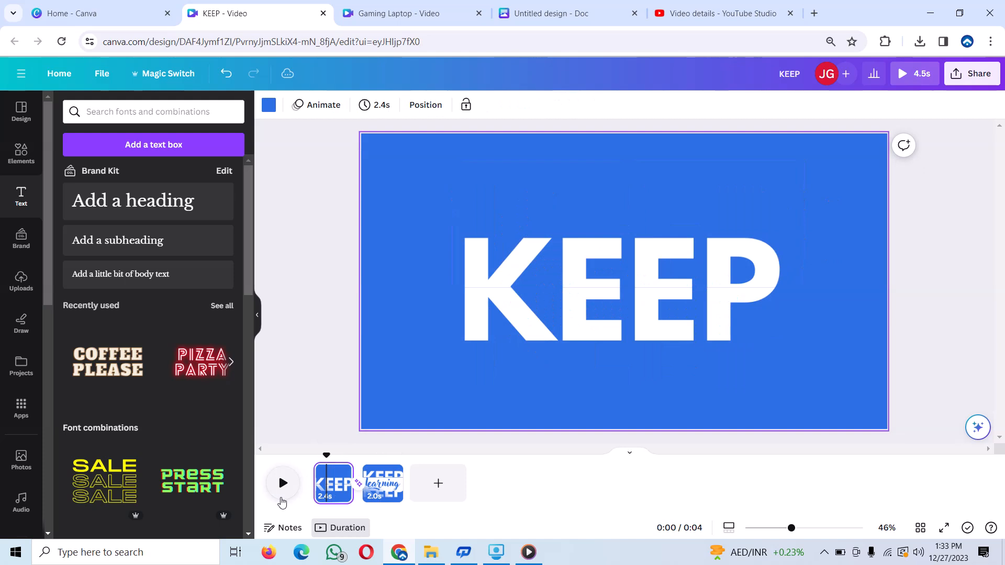
left_click(282, 497)
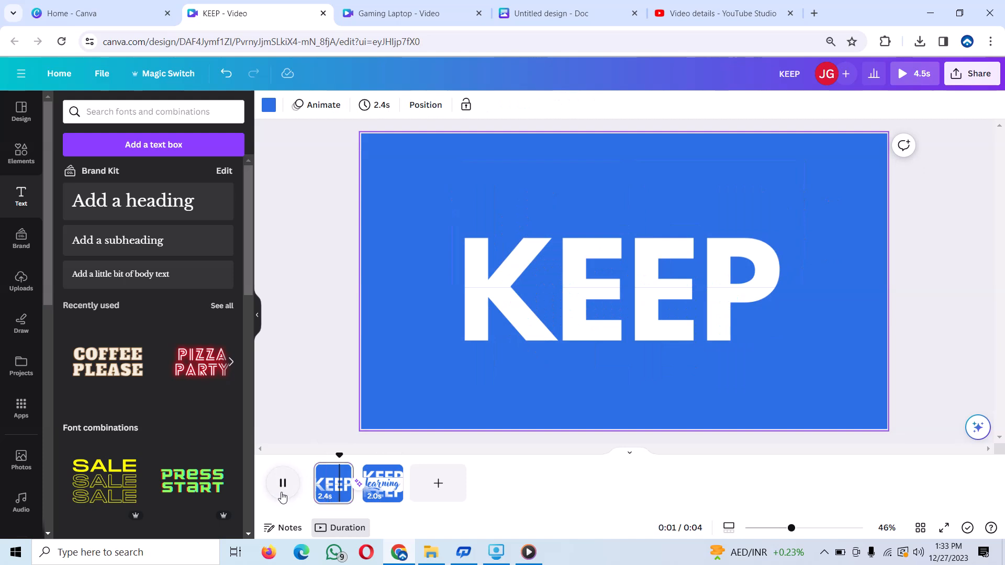